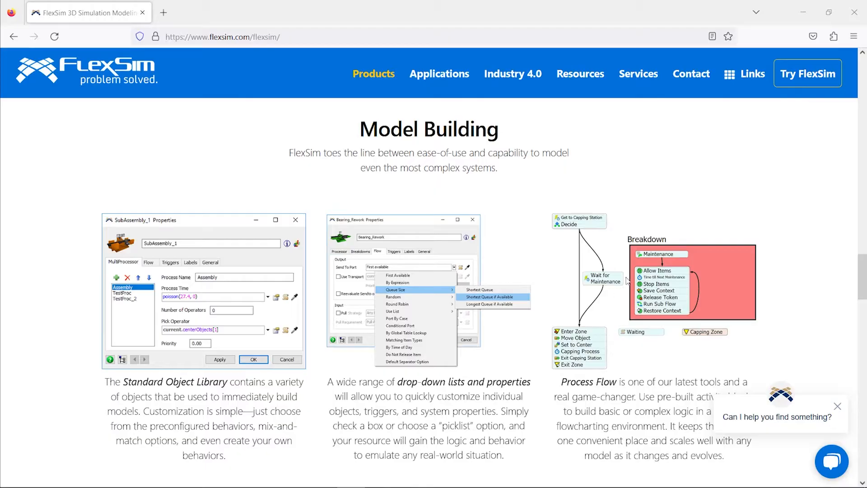
# - Open the FlexSim trial sign-in page and start registering an account with email
pyautogui.click(802, 83)
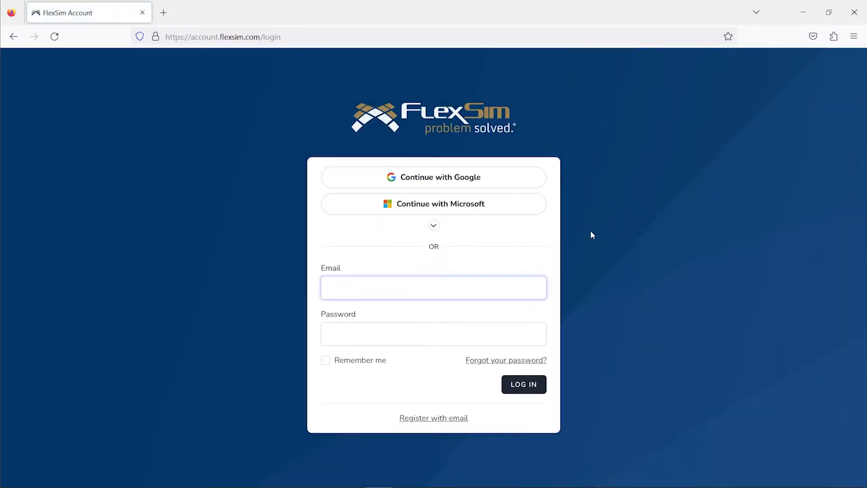
pyautogui.click(426, 418)
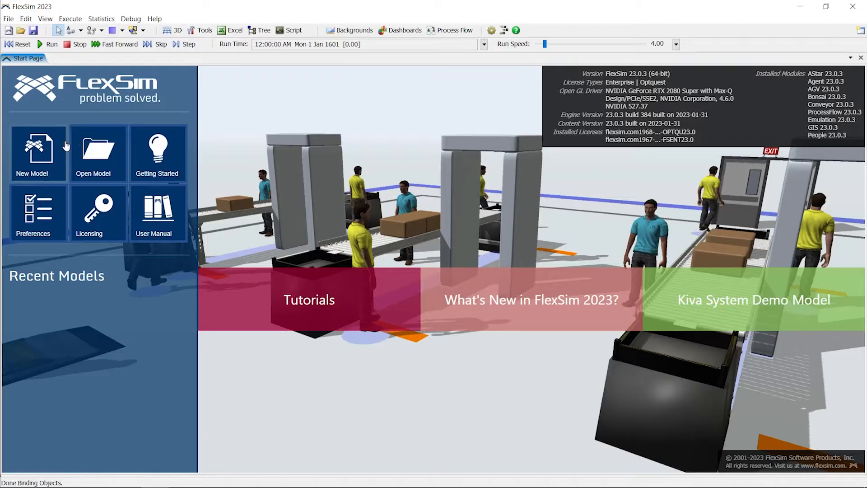
# - Create a new FlexSim model in seconds, meters and liters, and place a Source to the left of the model origin
pyautogui.click(36, 149)
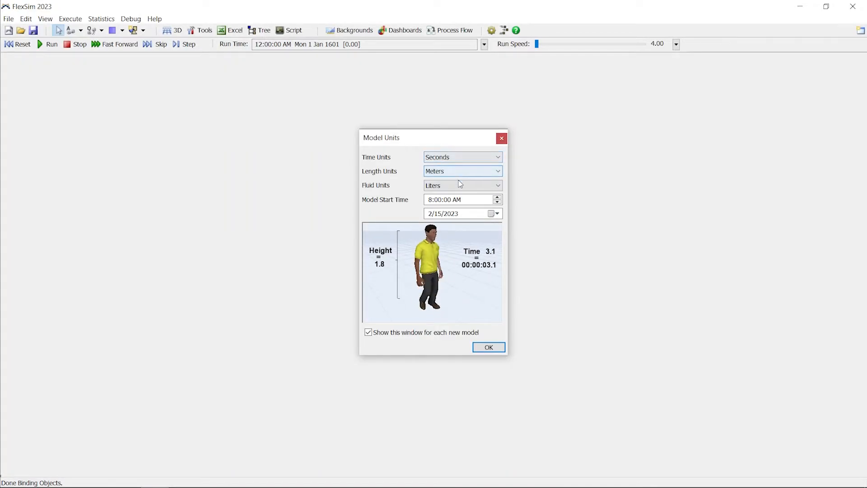
pyautogui.click(492, 349)
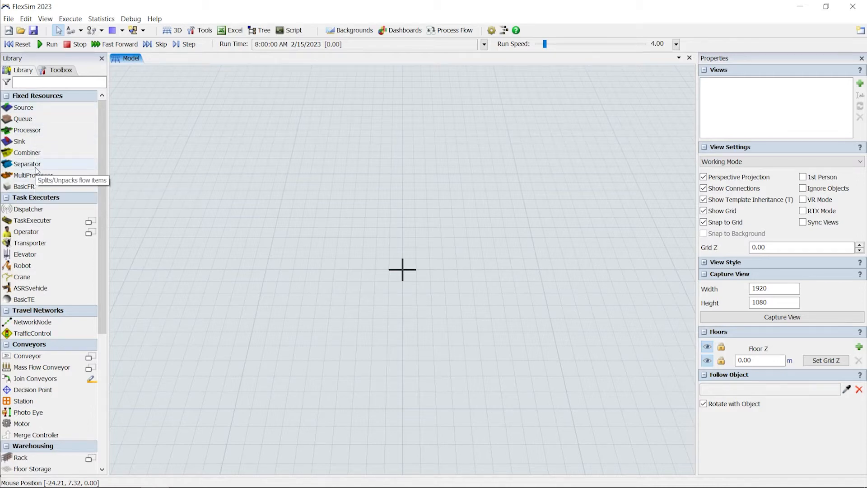
pyautogui.click(31, 112)
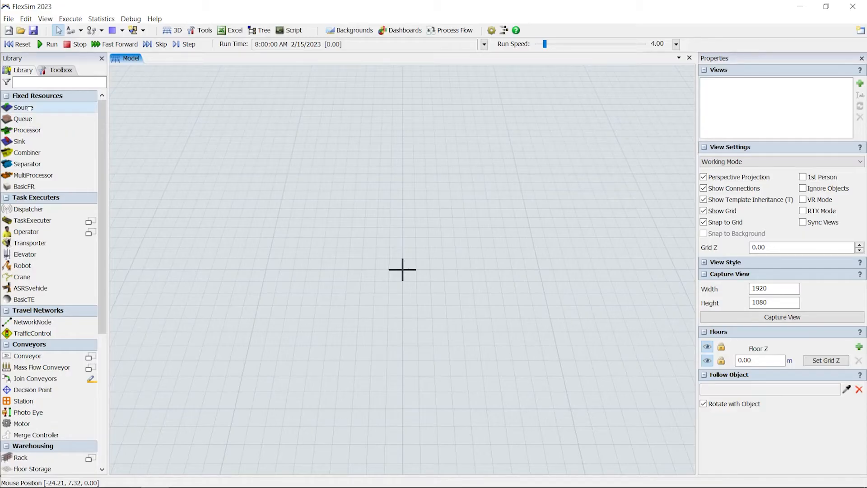
pyautogui.click(326, 266)
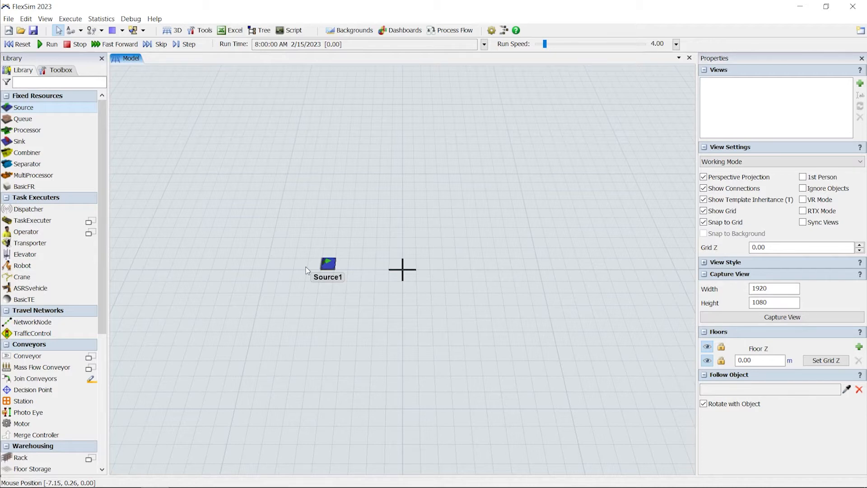
# - Examine the model space around the Source by panning, rotating and zooming, and reset the view to its default
pyautogui.moveTo(306, 270); pyautogui.dragTo(374, 278)
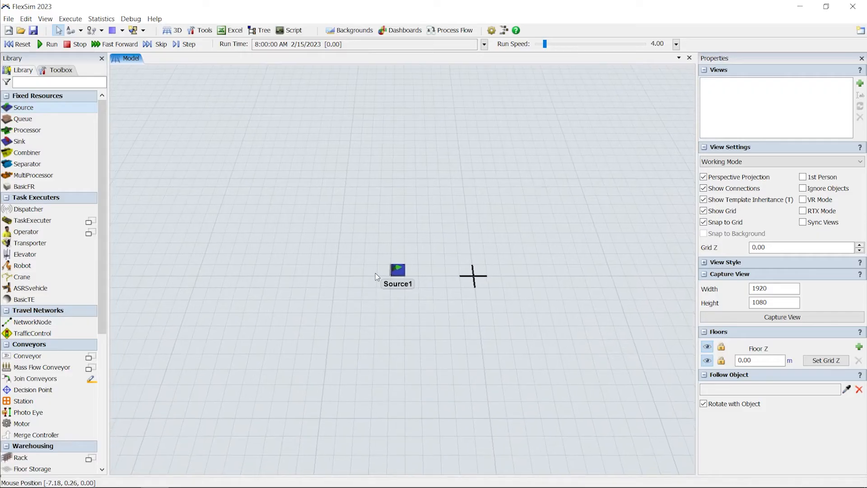
pyautogui.moveTo(377, 313)
pyautogui.mouseDown(button='right')
pyautogui.moveTo(404, 304)
pyautogui.moveTo(389, 297)
pyautogui.moveTo(364, 305)
pyautogui.moveTo(377, 316)
pyautogui.moveTo(367, 312)
pyautogui.mouseUp(button='right')
pyautogui.scroll(-3, 366, 313)
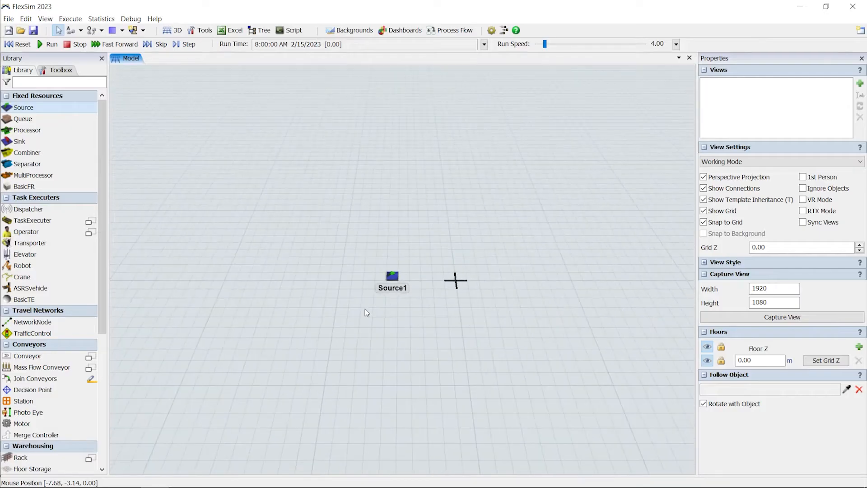
pyautogui.scroll(3, 366, 312)
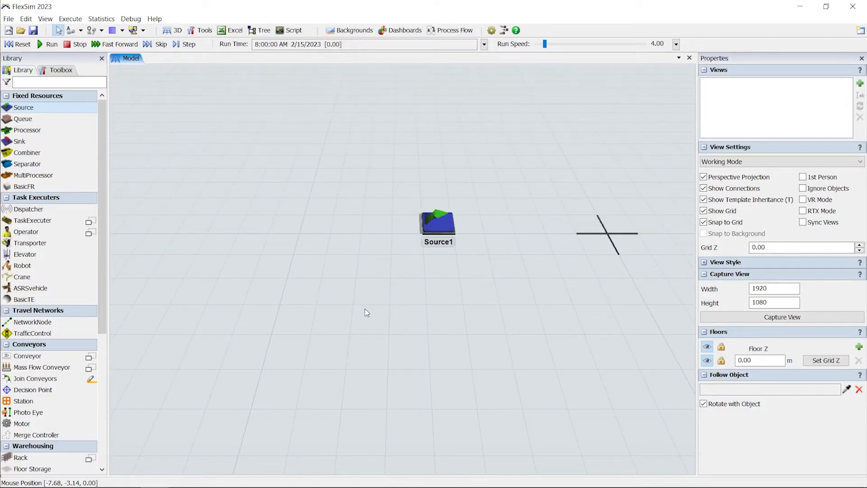
pyautogui.rightClick(367, 312)
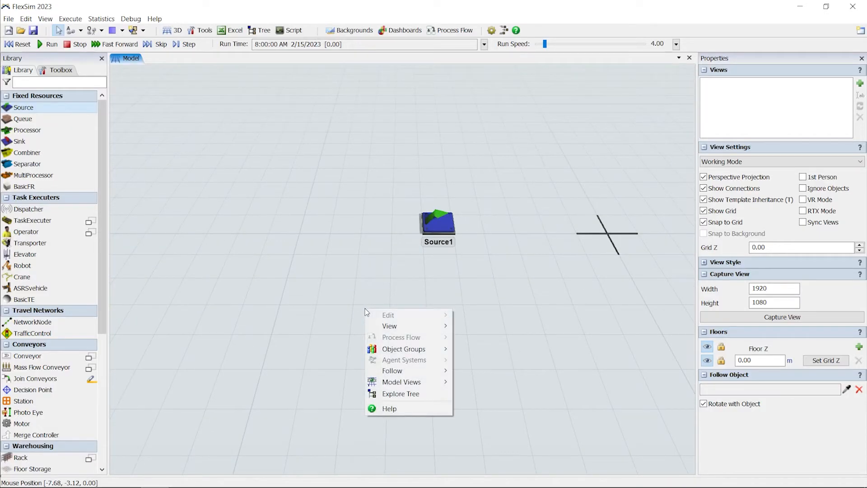
pyautogui.moveTo(389, 327)
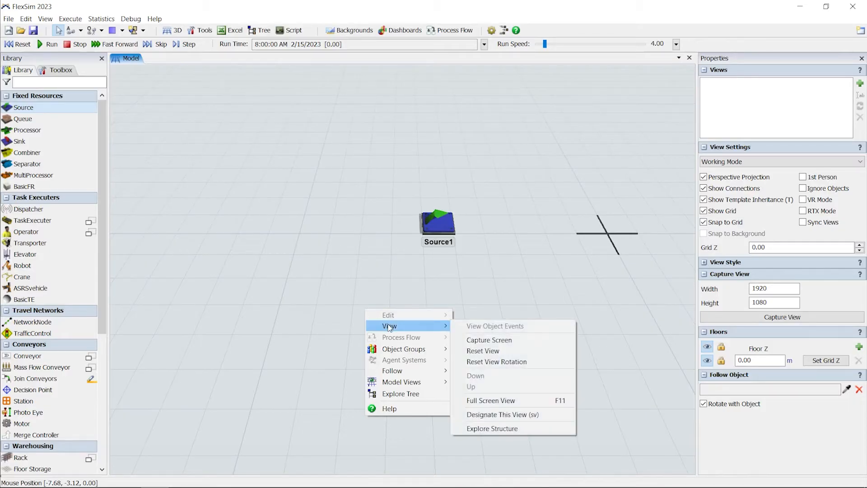
pyautogui.click(494, 355)
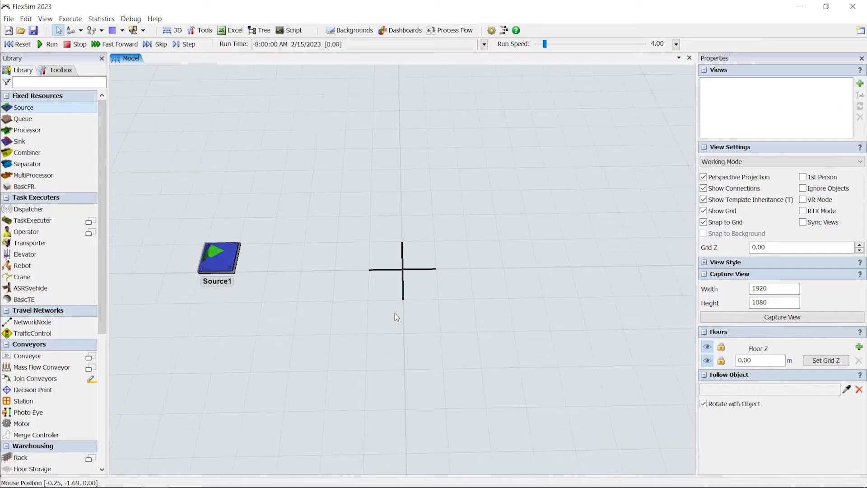
# - Add a Queue between the Source and the model origin
pyautogui.moveTo(377, 323); pyautogui.dragTo(401, 315)
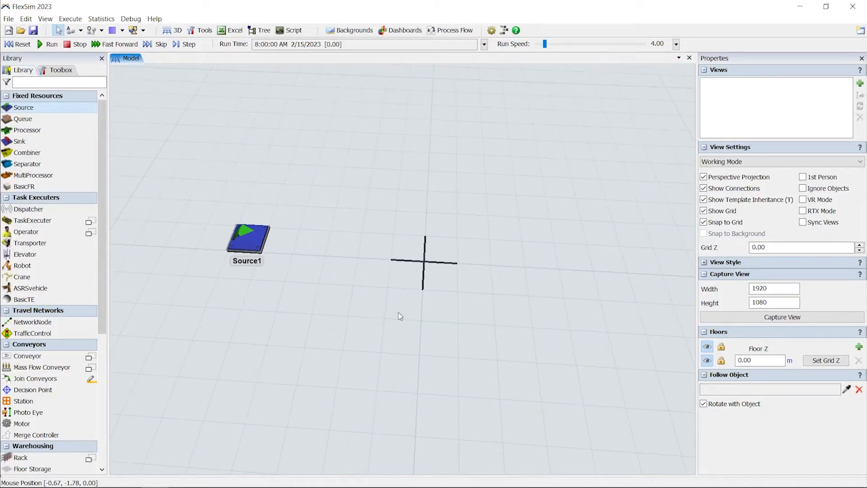
pyautogui.rightClick(399, 312)
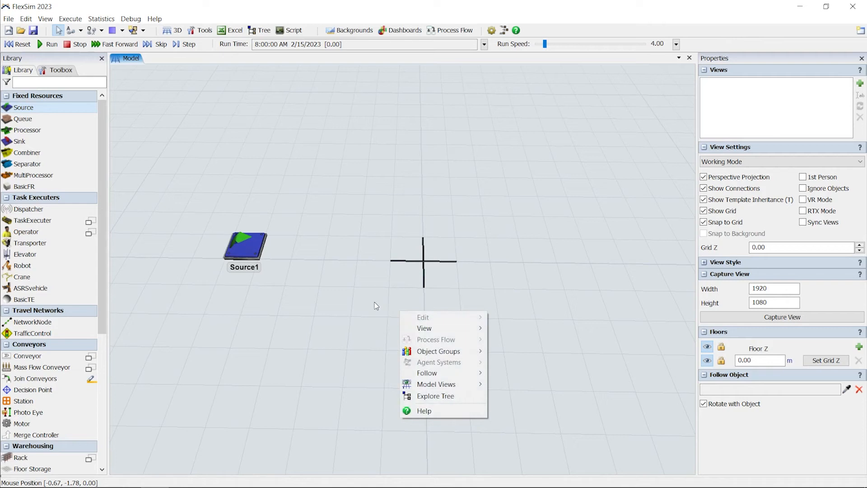
pyautogui.doubleClick(330, 240)
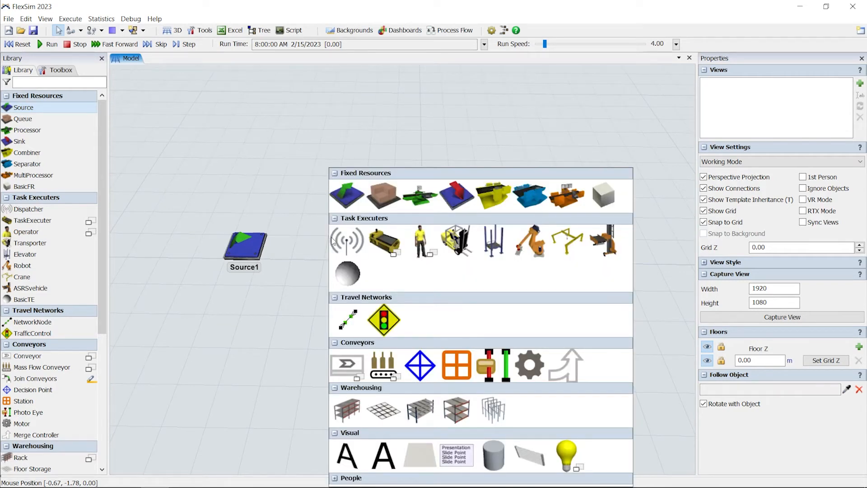
pyautogui.click(377, 203)
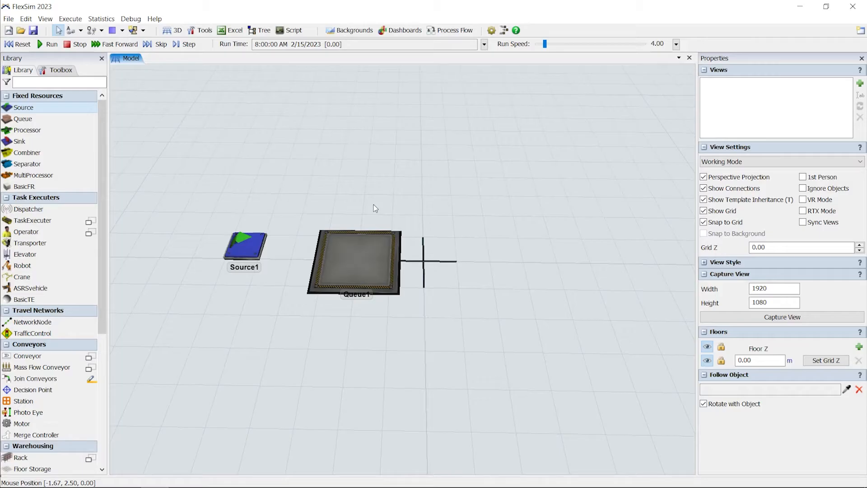
pyautogui.moveTo(415, 201); pyautogui.dragTo(407, 199, button='right')
pyautogui.rightClick(414, 201)
pyautogui.click(407, 199)
pyautogui.rightClick(408, 202)
pyautogui.click(392, 189)
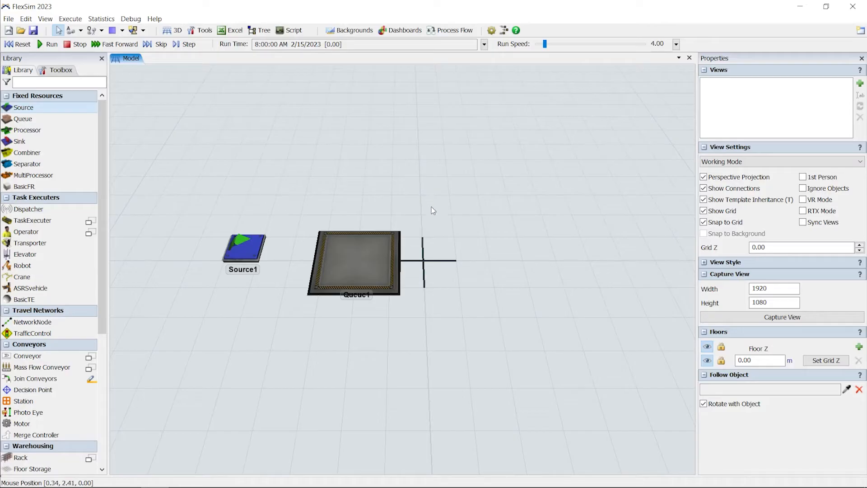
# - Add a Processor to the right of the Queue and a Sink just past the Processor's far end
pyautogui.doubleClick(458, 241)
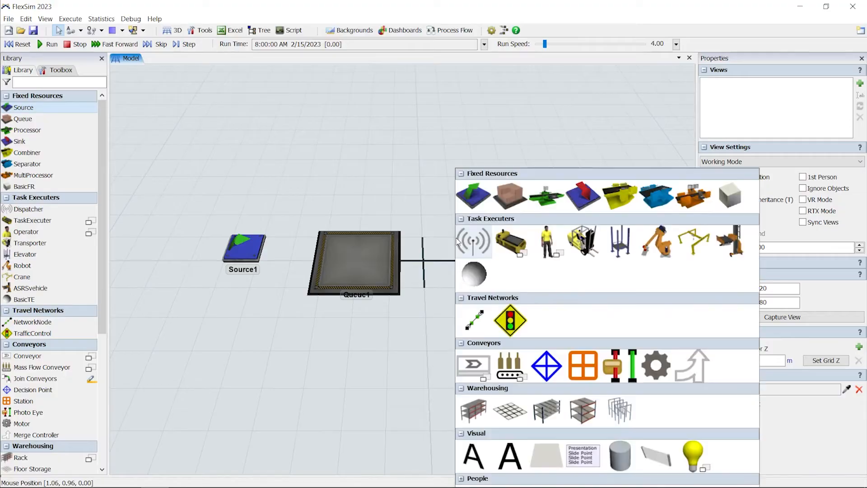
pyautogui.click(532, 203)
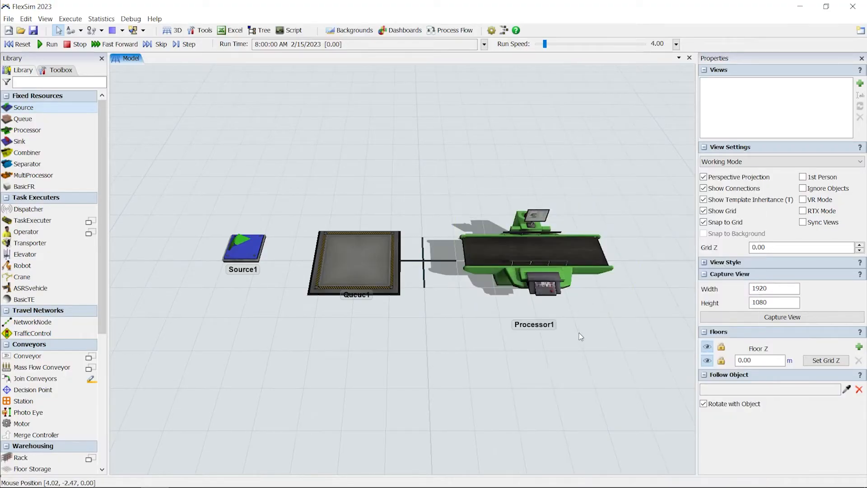
pyautogui.moveTo(580, 333); pyautogui.dragTo(501, 323)
pyautogui.doubleClick(553, 235)
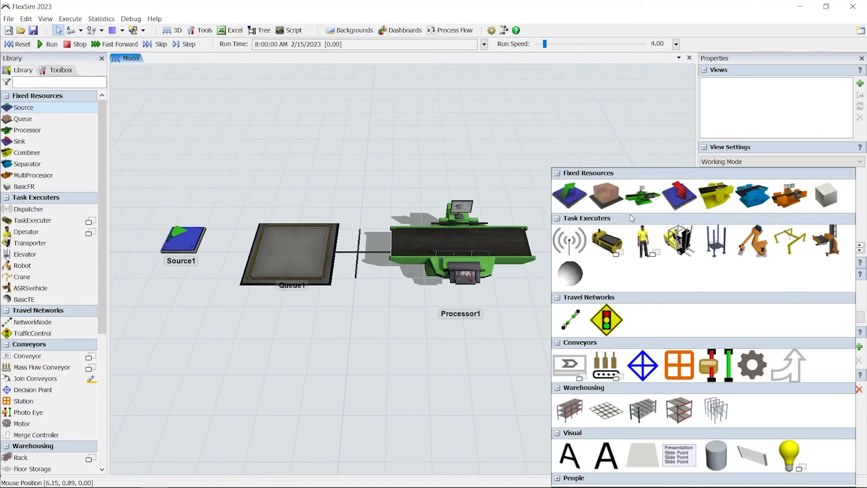
pyautogui.click(675, 198)
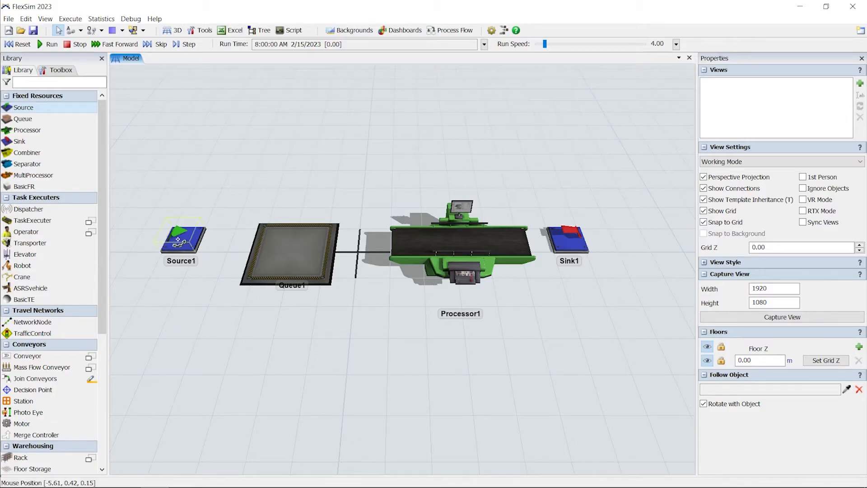
# - Connect the Source's output to the Queue's input and inspect the port connection between them
pyautogui.moveTo(177, 239); pyautogui.dragTo(273, 246)
pyautogui.click(273, 246)
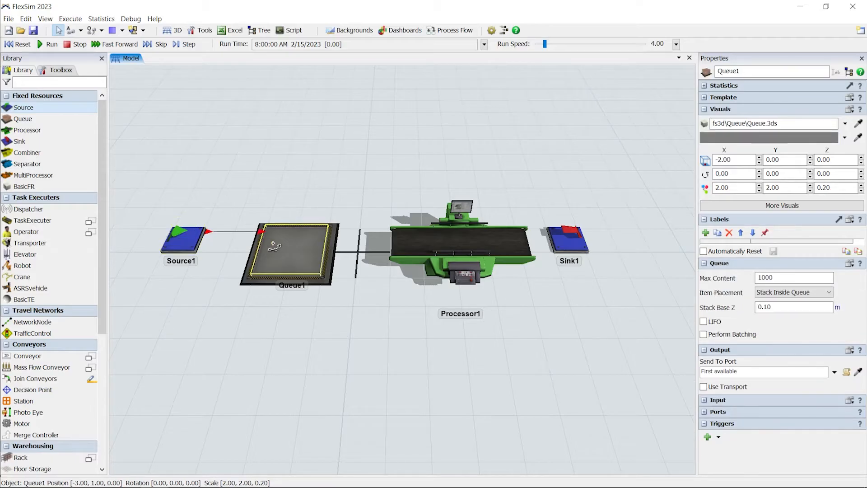
pyautogui.click(306, 363)
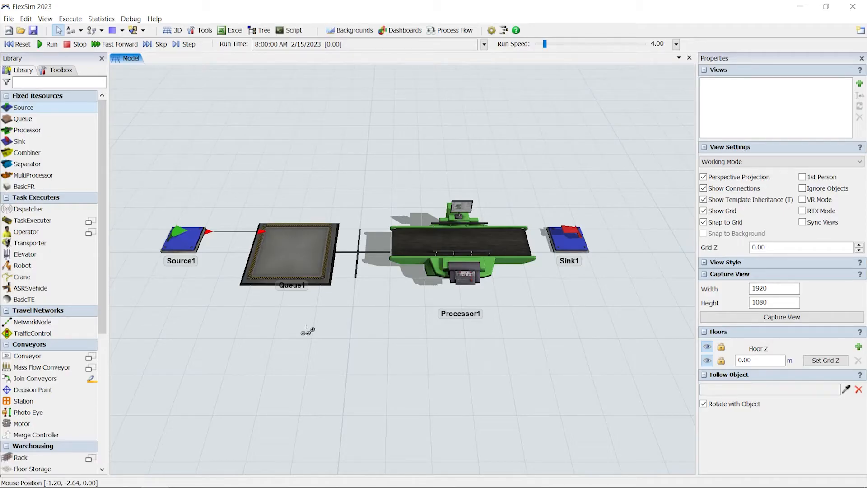
pyautogui.press('a')
pyautogui.moveTo(208, 265); pyautogui.dragTo(285, 271)
pyautogui.scroll(8, 334, 268)
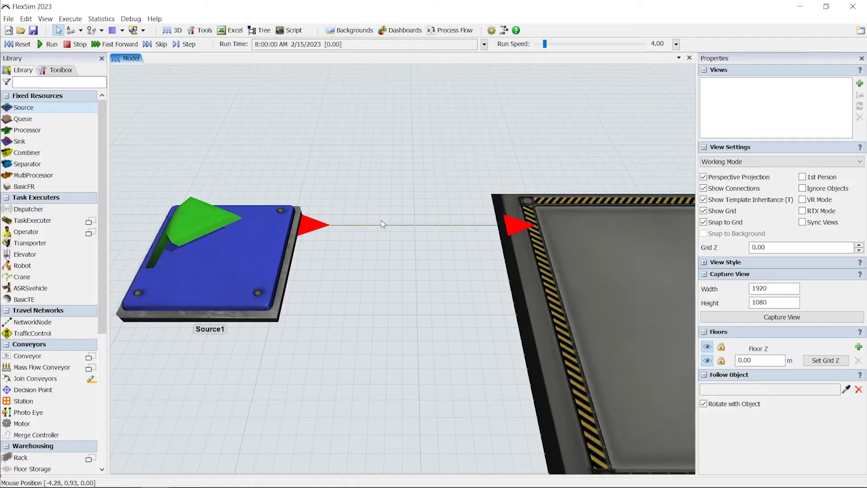
pyautogui.scroll(-8, 442, 286)
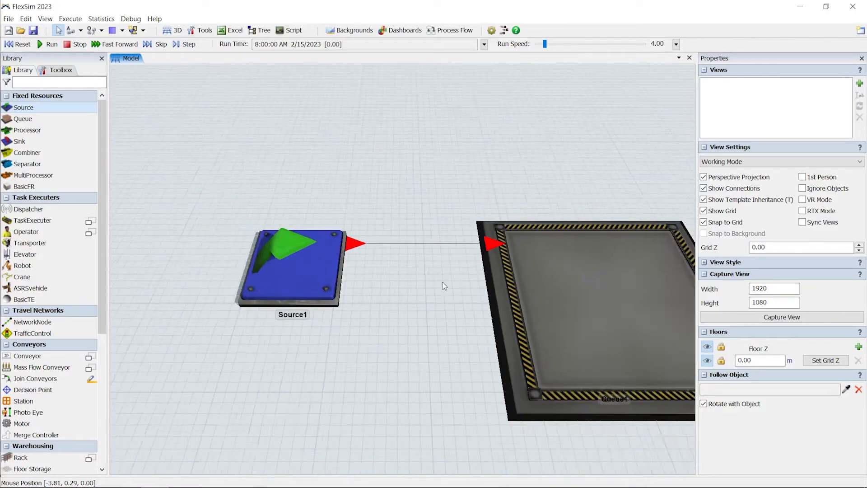
# - Connect the Queue to the Processor and the Processor to the Sink with port connections
pyautogui.moveTo(360, 312); pyautogui.dragTo(382, 291)
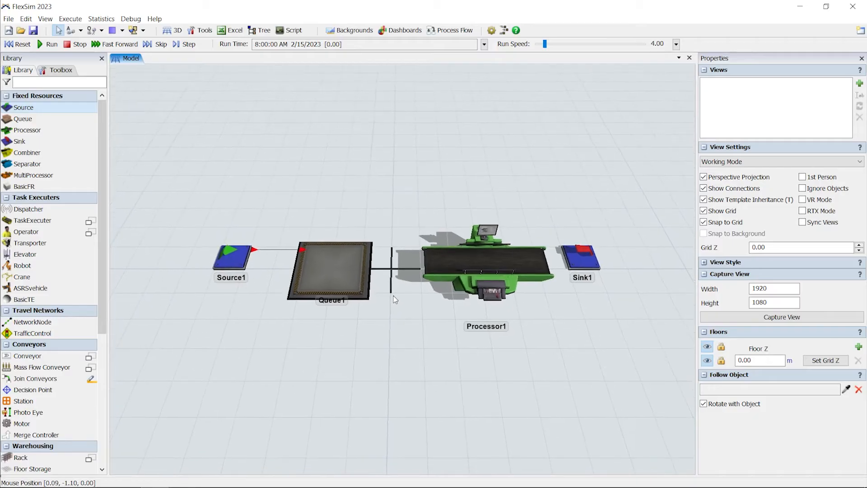
pyautogui.click(369, 281)
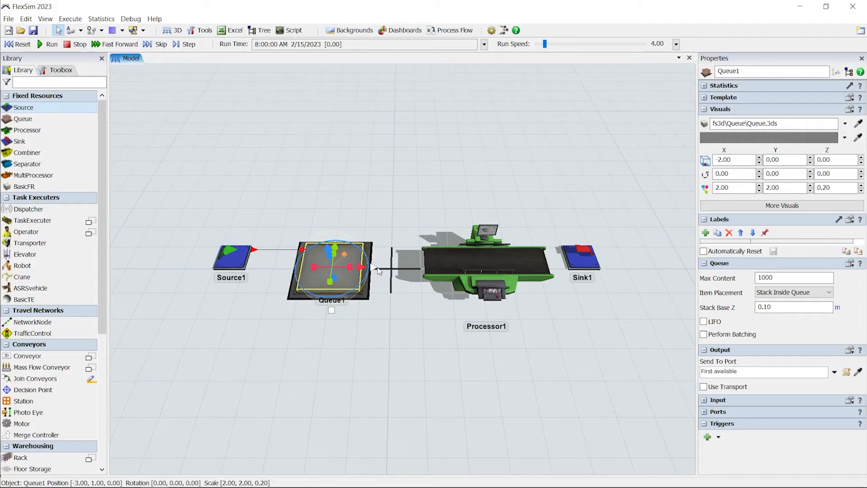
pyautogui.moveTo(374, 269); pyautogui.dragTo(589, 257)
pyautogui.click(551, 352)
pyautogui.press('a')
pyautogui.click(497, 355)
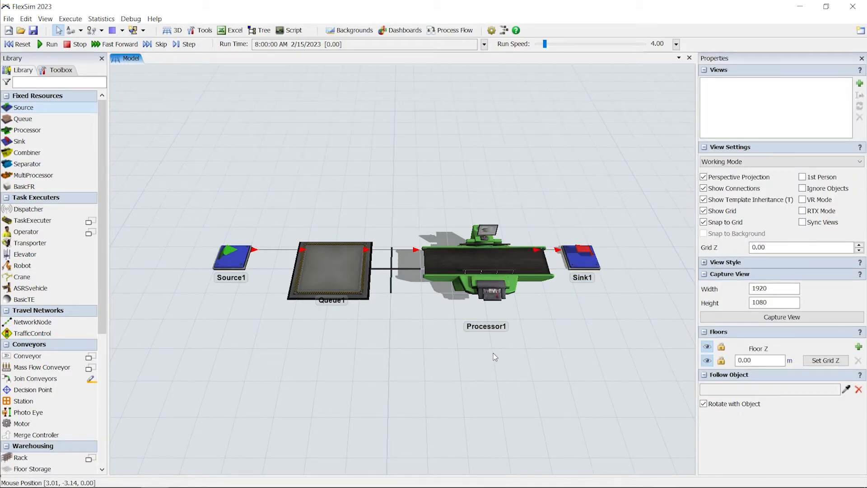
# - Set the Source's exponential inter-arrival time to a scale of 15 and enable its arrival at time 0
pyautogui.moveTo(457, 338)
pyautogui.mouseDown()
pyautogui.moveTo(440, 318)
pyautogui.moveTo(450, 326)
pyautogui.mouseUp()
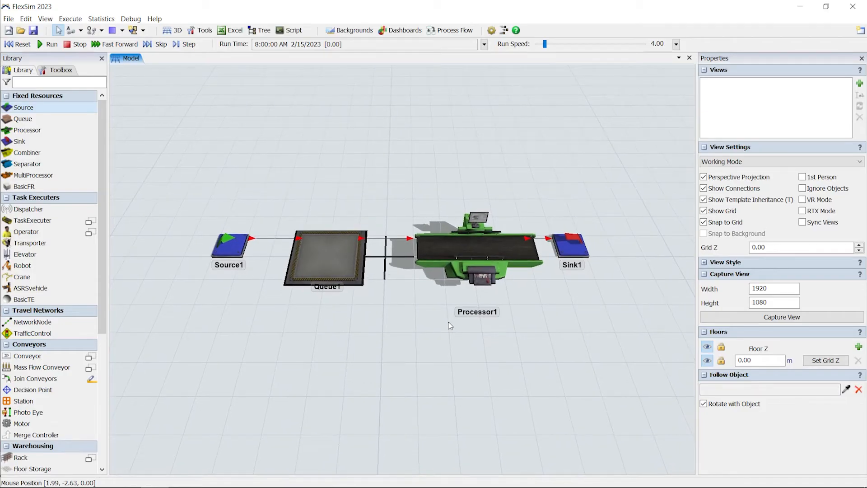
pyautogui.scroll(3, 411, 328)
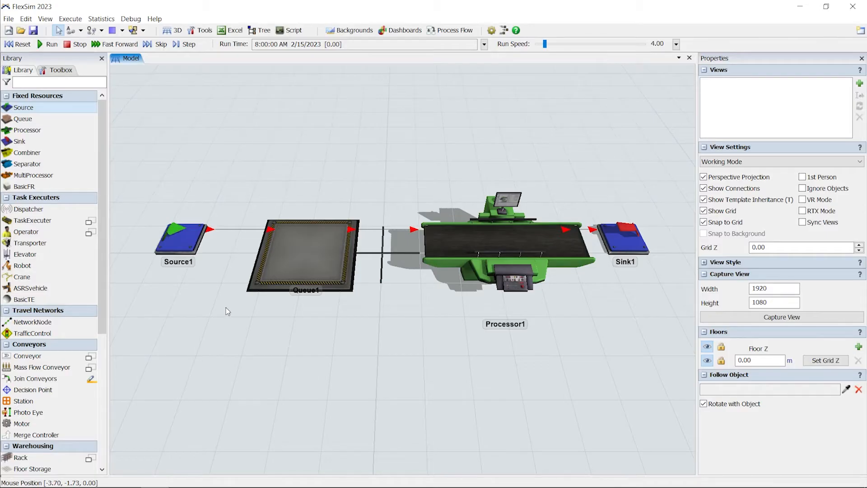
pyautogui.click(181, 236)
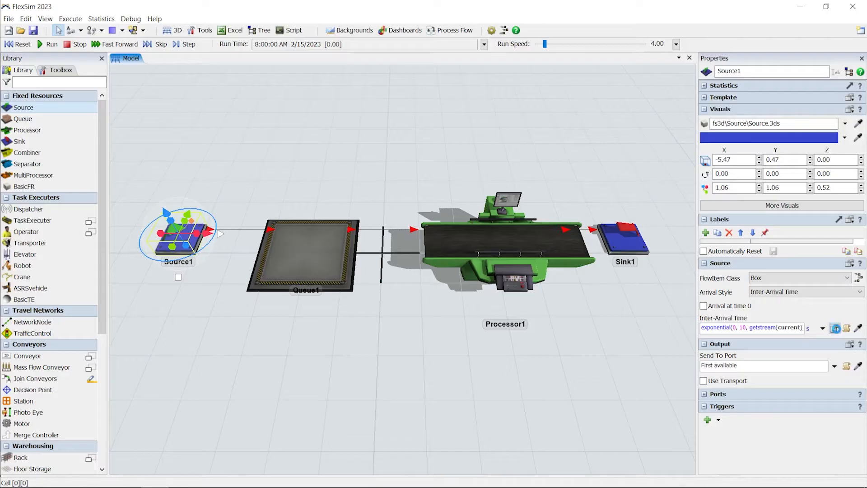
pyautogui.click(835, 329)
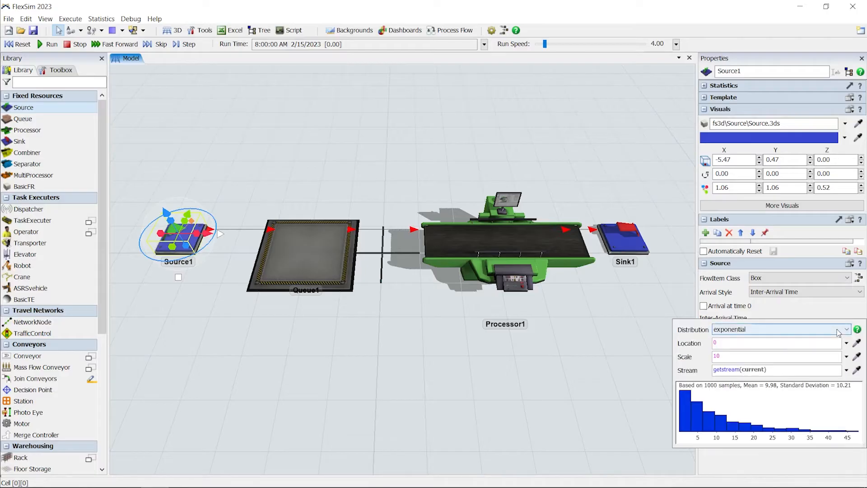
pyautogui.doubleClick(726, 355)
pyautogui.write('15')
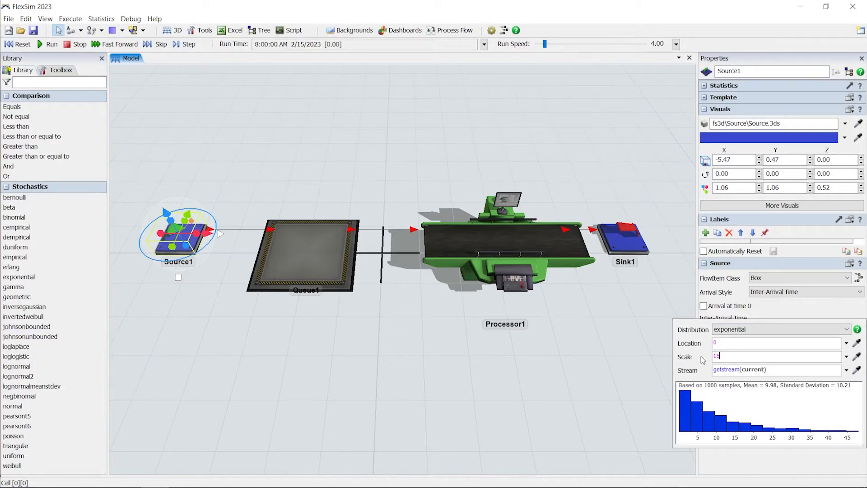
pyautogui.click(762, 308)
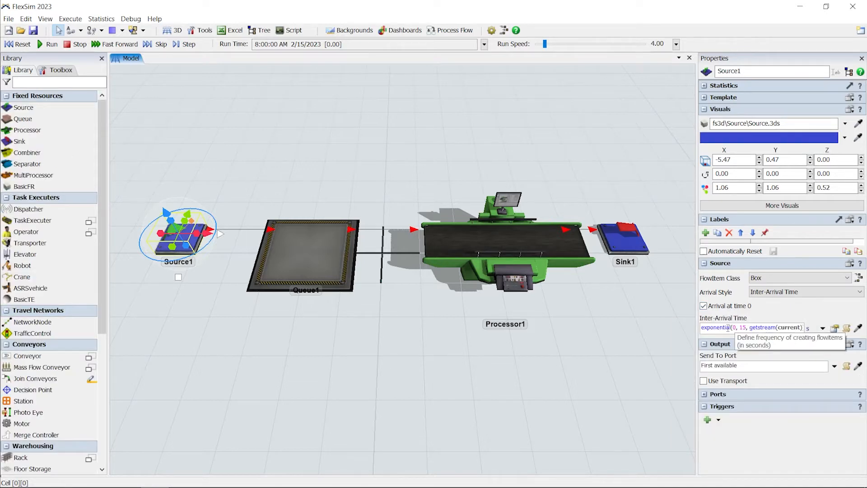
pyautogui.click(415, 330)
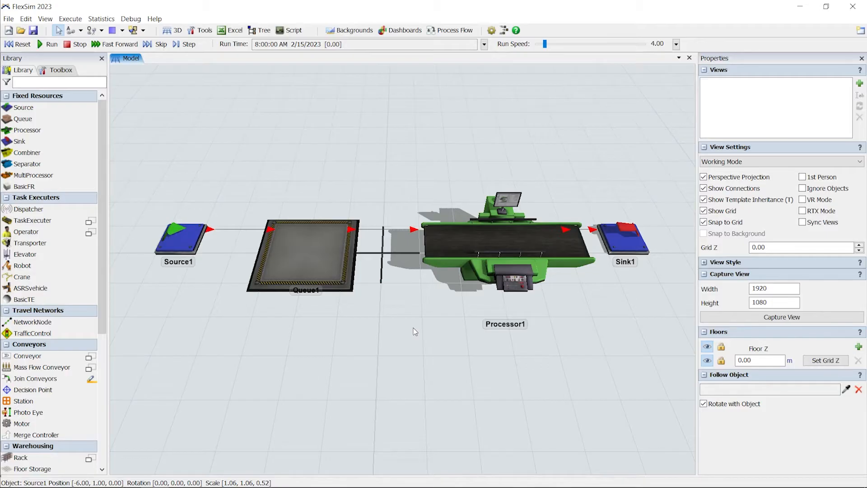
# - Change the Processor's process time to a triangular statistical distribution
pyautogui.click(460, 250)
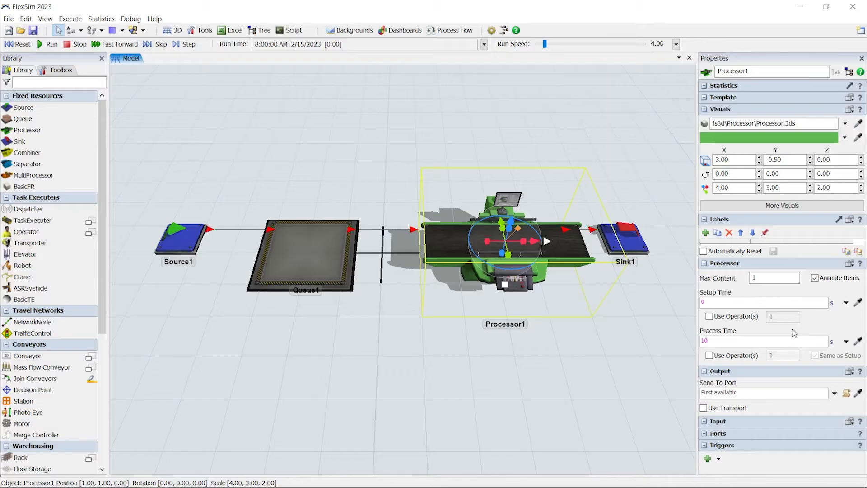
pyautogui.click(846, 342)
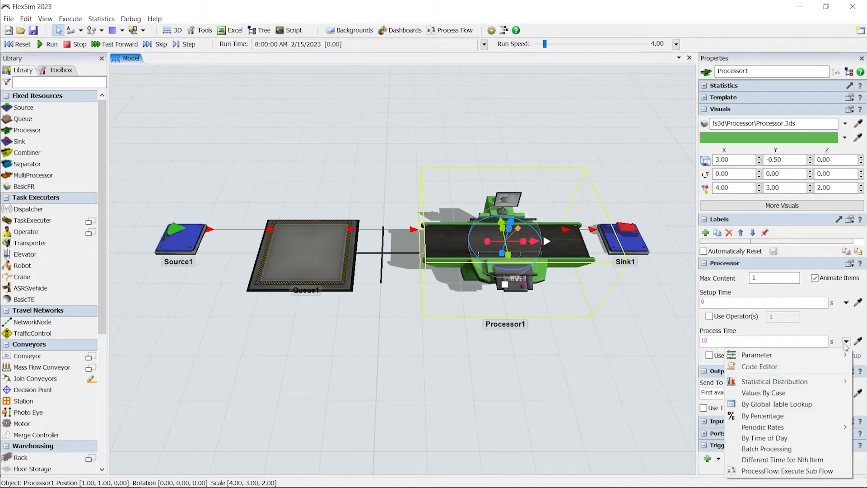
pyautogui.moveTo(801, 381)
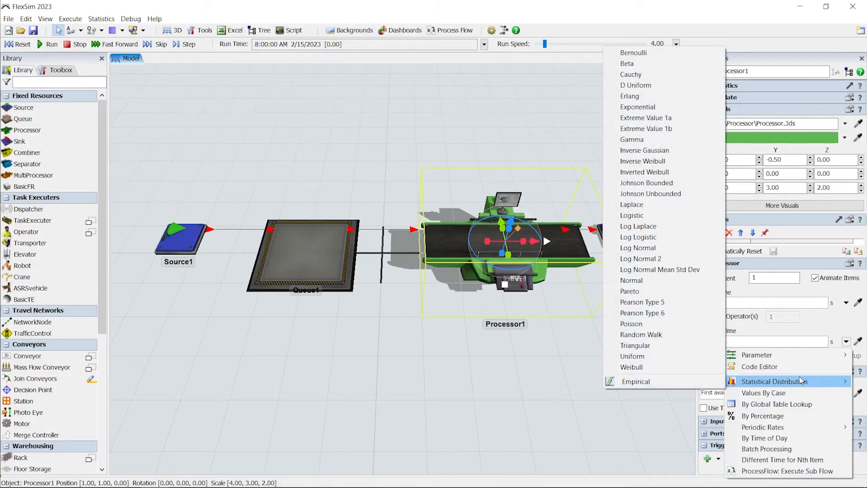
pyautogui.click(671, 346)
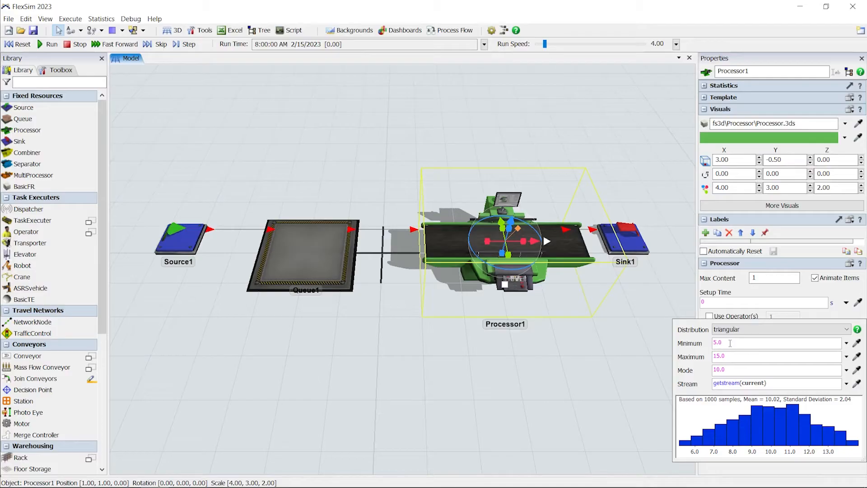
# - Set the process time's triangular distribution to minimum 8, maximum 30 and mode 15
pyautogui.click(730, 343)
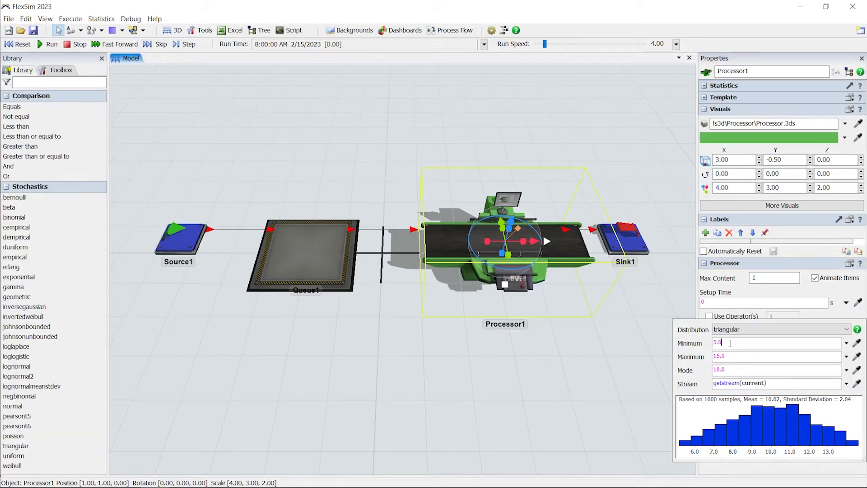
pyautogui.moveTo(733, 342); pyautogui.dragTo(711, 341)
pyautogui.write('8')
pyautogui.click(728, 356)
pyautogui.moveTo(728, 356); pyautogui.dragTo(713, 355)
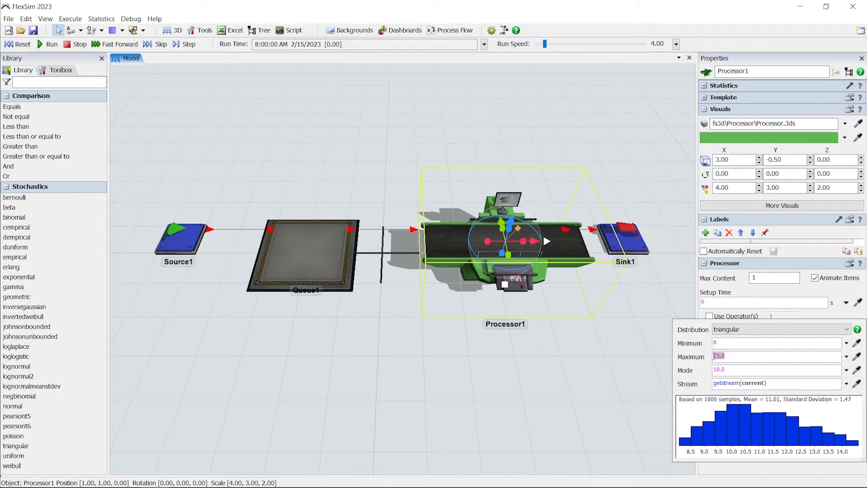
pyautogui.write('30')
pyautogui.click(724, 369)
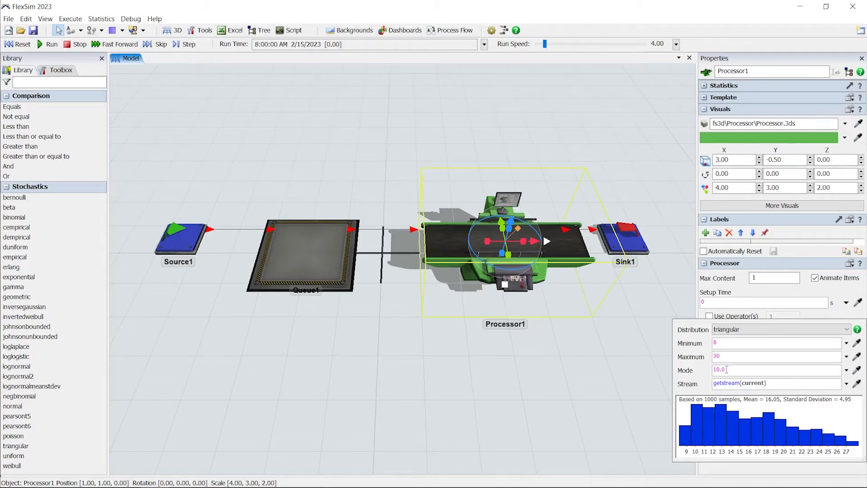
pyautogui.moveTo(726, 369); pyautogui.dragTo(708, 370)
pyautogui.write('15')
pyautogui.click(763, 296)
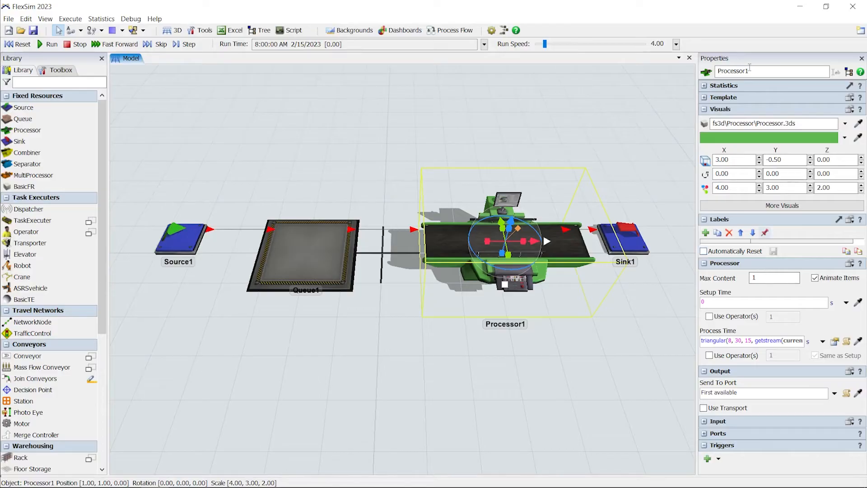
# - Rename the Processor as TestingStation
pyautogui.moveTo(760, 71); pyautogui.dragTo(700, 75)
pyautogui.write('TestingStation')
pyautogui.click(516, 143)
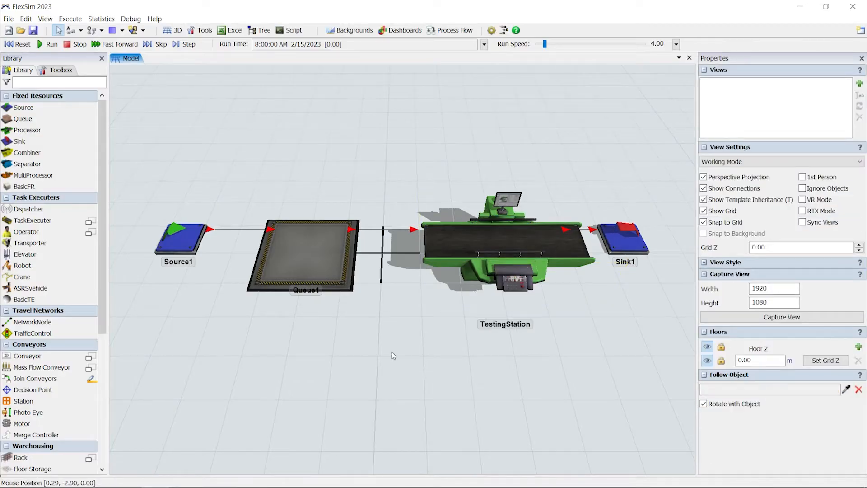
# - Reset and run the model, skipping ahead to the next event to watch items flow through the objects
pyautogui.click(21, 45)
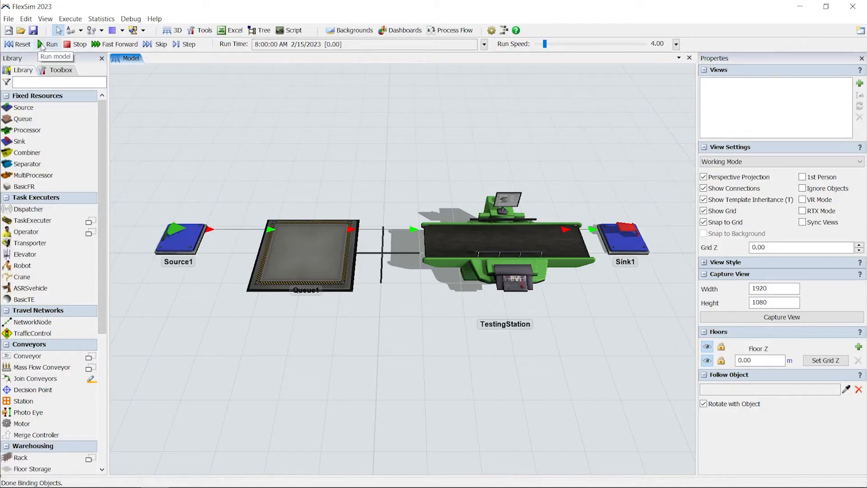
pyautogui.click(50, 45)
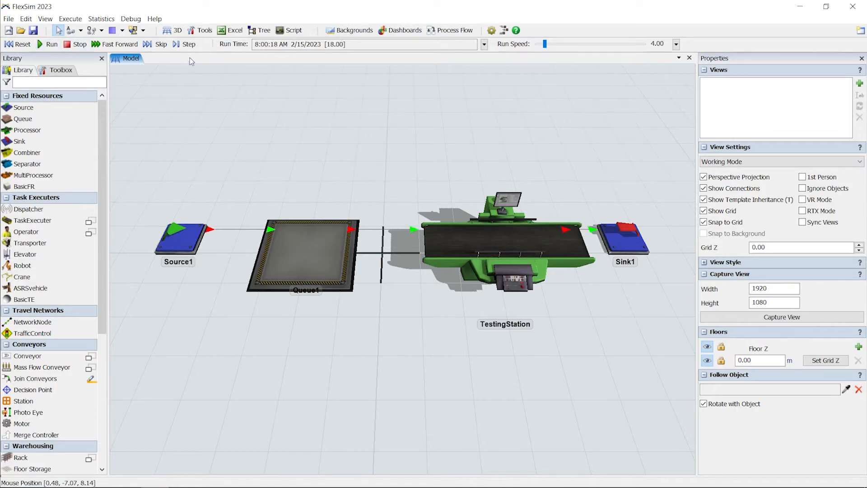
pyautogui.click(153, 48)
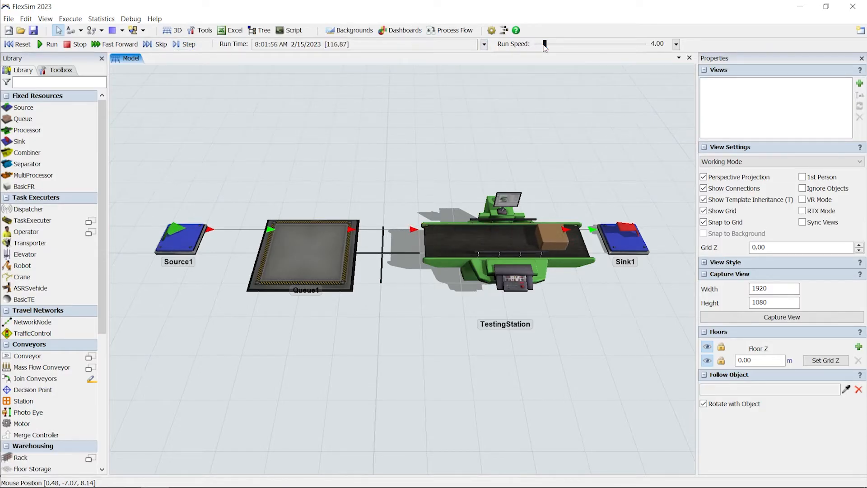
# - Watch the simulation at a run speed of about 68, lower the speed to 4.25, and stop and reset the model
pyautogui.moveTo(545, 48); pyautogui.dragTo(553, 48)
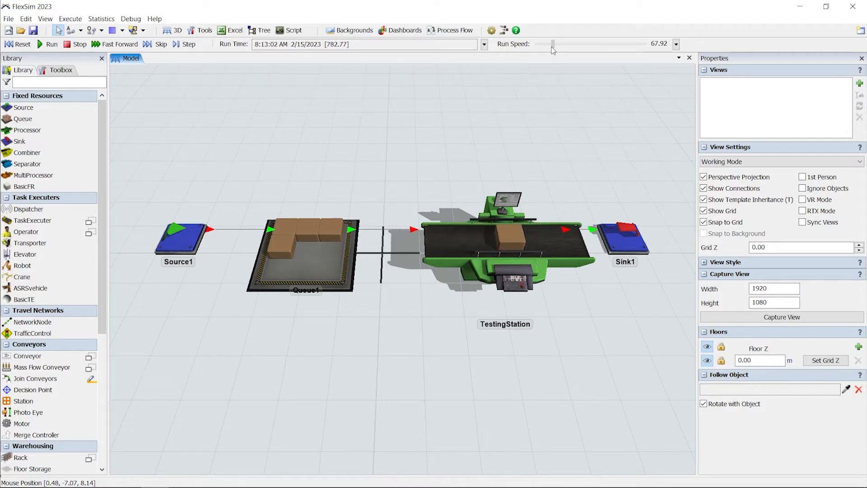
pyautogui.moveTo(552, 47)
pyautogui.mouseDown()
pyautogui.moveTo(574, 53)
pyautogui.moveTo(544, 55)
pyautogui.mouseUp()
pyautogui.rightClick(545, 54)
pyautogui.click(540, 50)
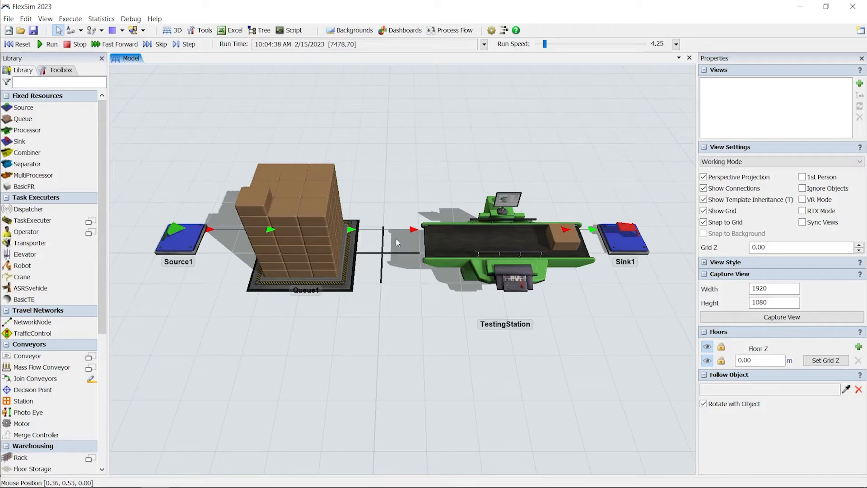
pyautogui.click(76, 45)
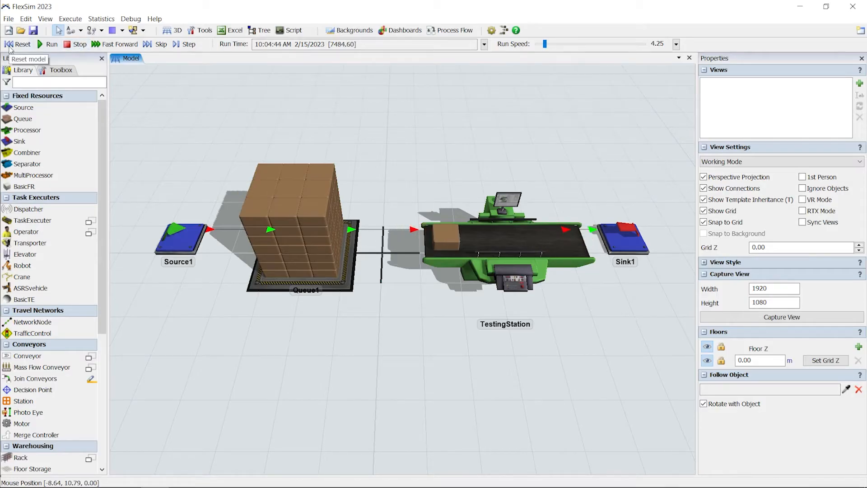
pyautogui.click(18, 43)
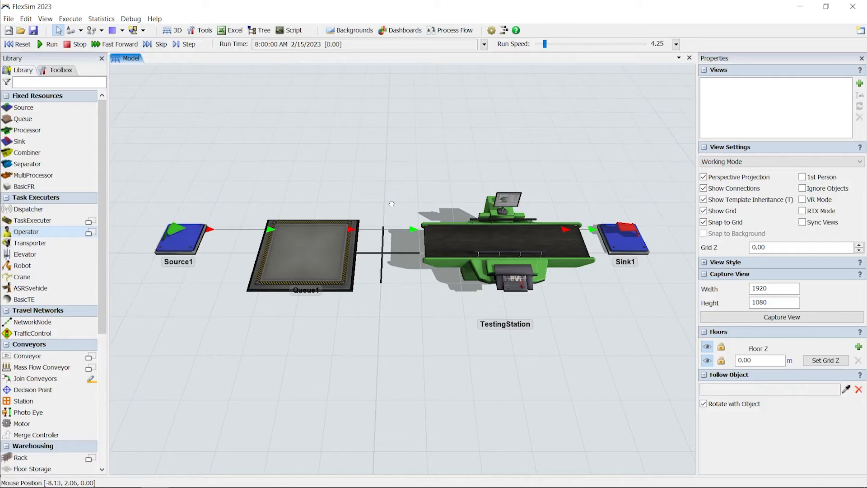
# - Add an Operator behind the gap between the Queue and TestingStation and join it to the Queue with a center port connection
pyautogui.moveTo(392, 205); pyautogui.dragTo(391, 206)
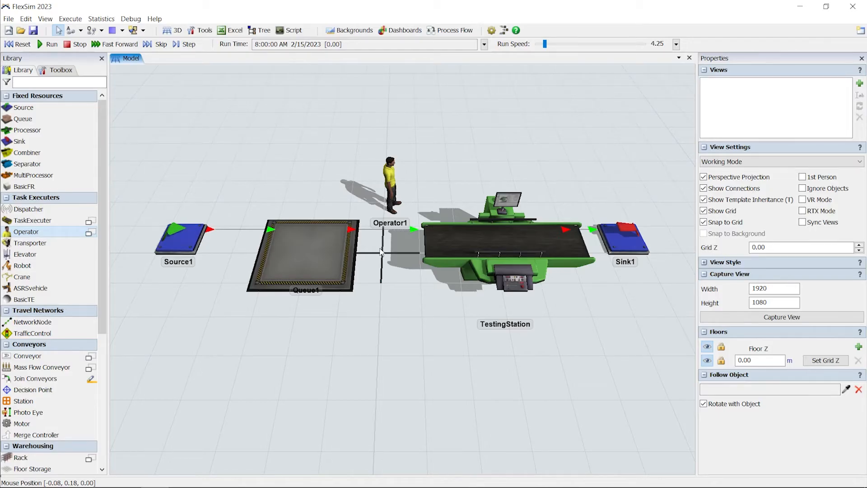
pyautogui.click(387, 177)
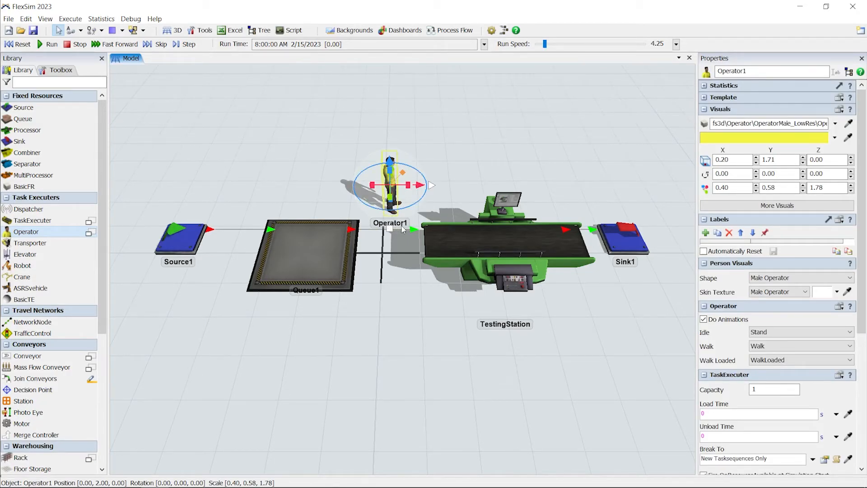
pyautogui.moveTo(390, 228); pyautogui.dragTo(306, 254)
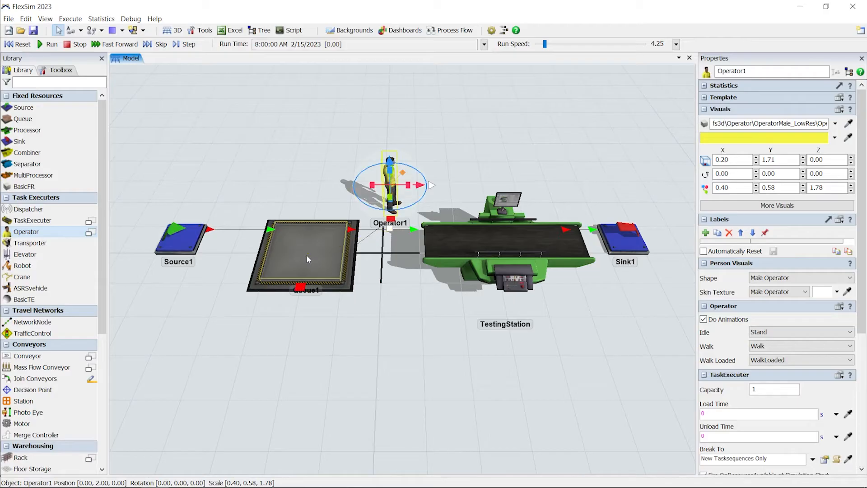
pyautogui.click(395, 294)
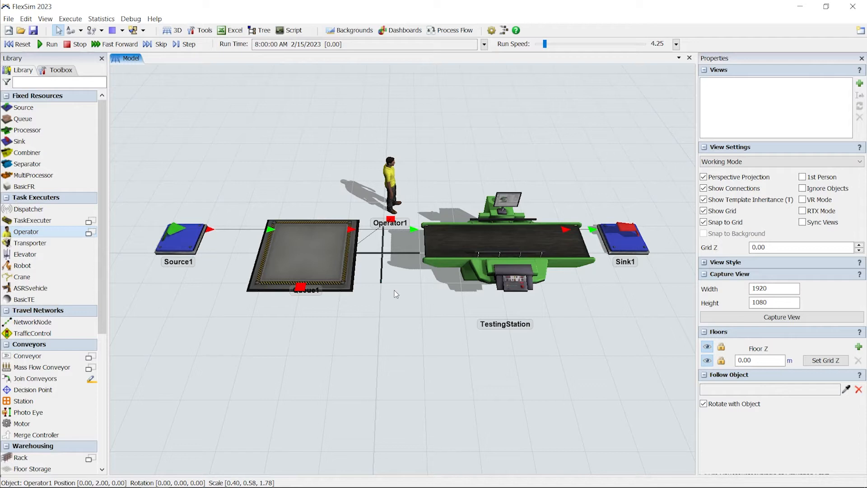
# - Enable Use Transport in the Queue's output settings, keeping current.centerObjects[1] as the transport reference
pyautogui.press('a')
pyautogui.click(318, 252)
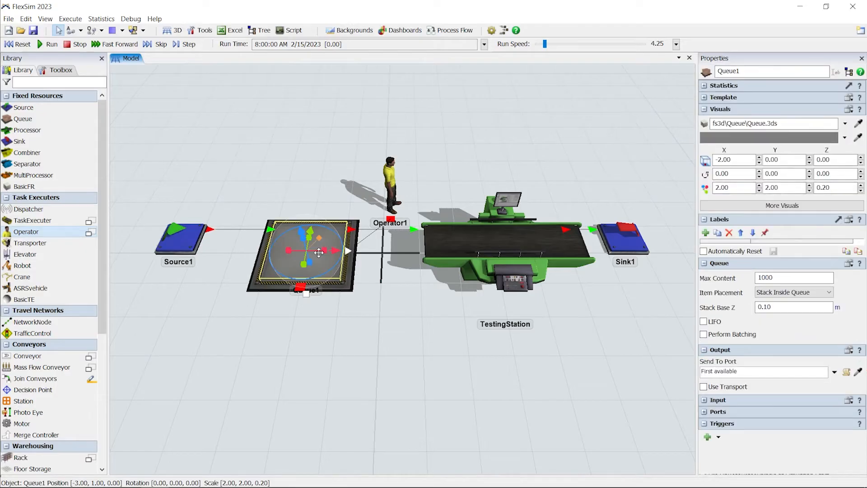
pyautogui.click(703, 387)
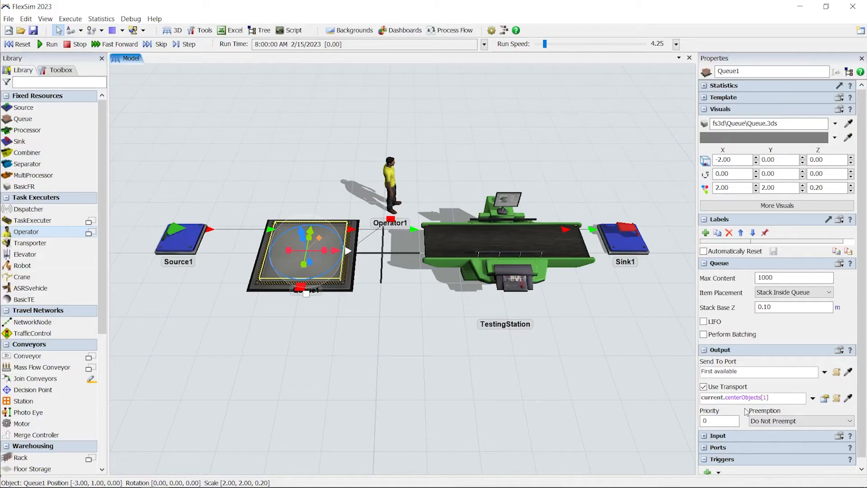
pyautogui.click(380, 307)
# - Reset and run the model, skip through several events to check the Operator's transport, and stop and reset it
pyautogui.click(26, 45)
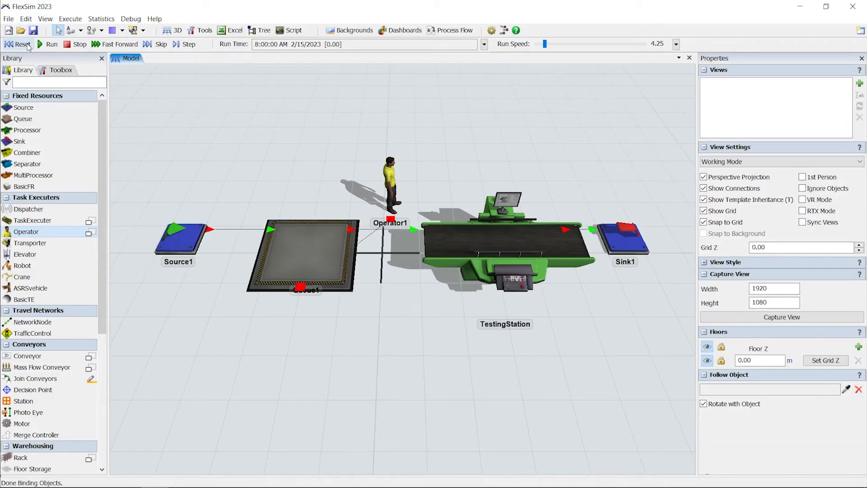
pyautogui.click(50, 43)
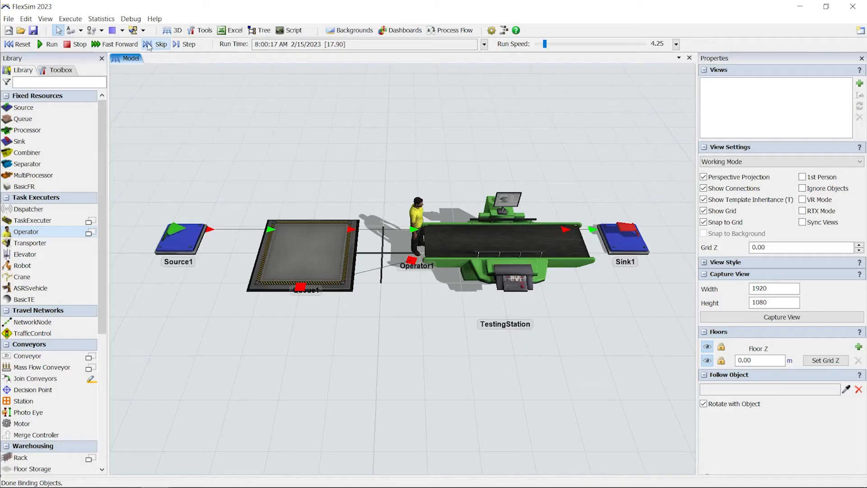
pyautogui.click(148, 44)
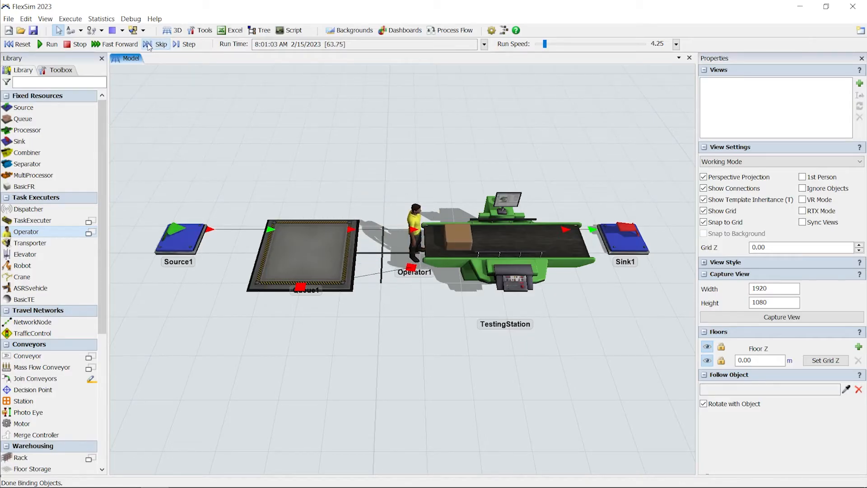
pyautogui.click(148, 45)
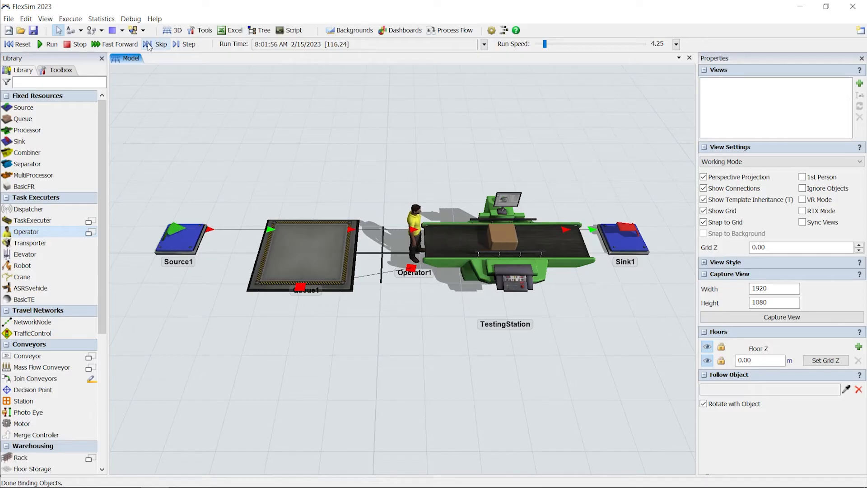
pyautogui.click(148, 44)
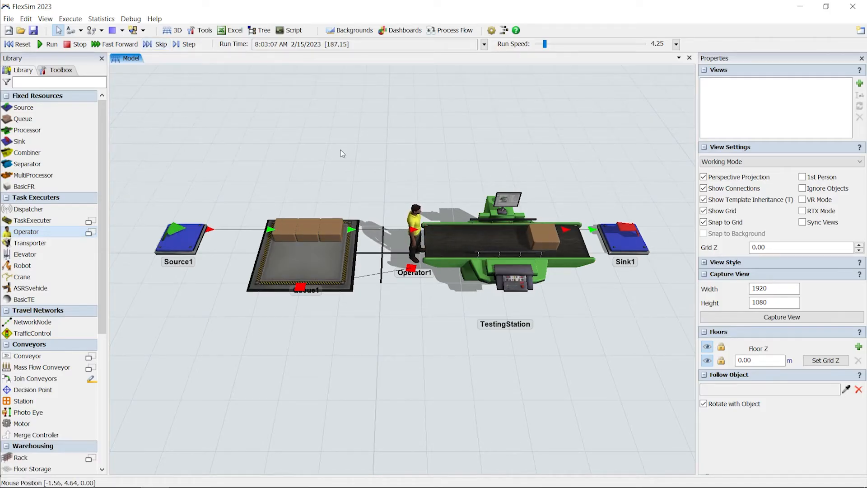
pyautogui.click(76, 44)
pyautogui.click(18, 44)
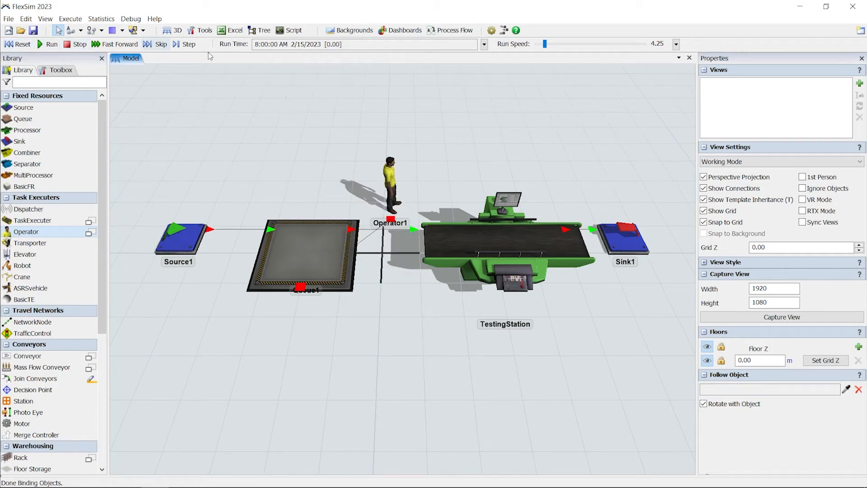
# - Add a blank dashboard and place a State bar chart near its upper edge
pyautogui.click(398, 30)
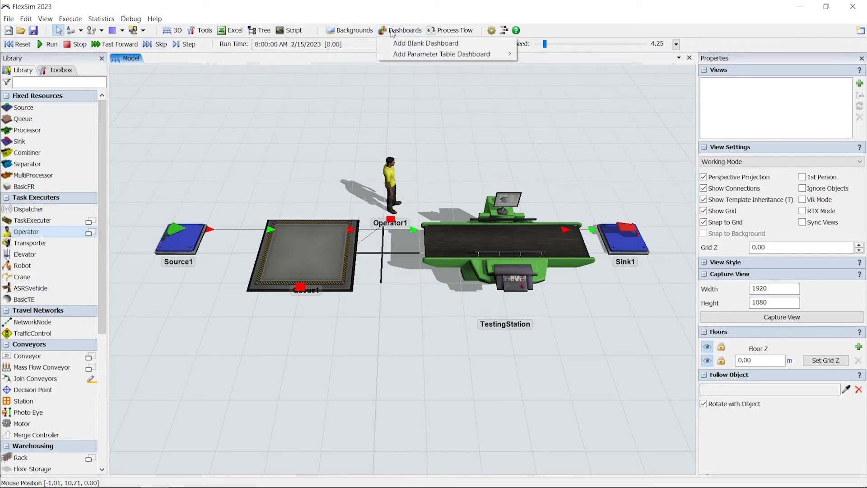
pyautogui.click(411, 45)
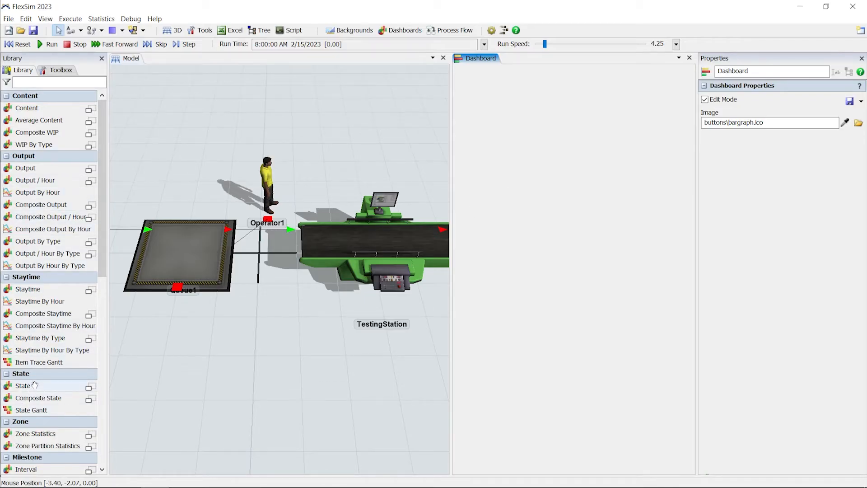
pyautogui.moveTo(34, 385); pyautogui.dragTo(498, 89)
pyautogui.click(535, 154)
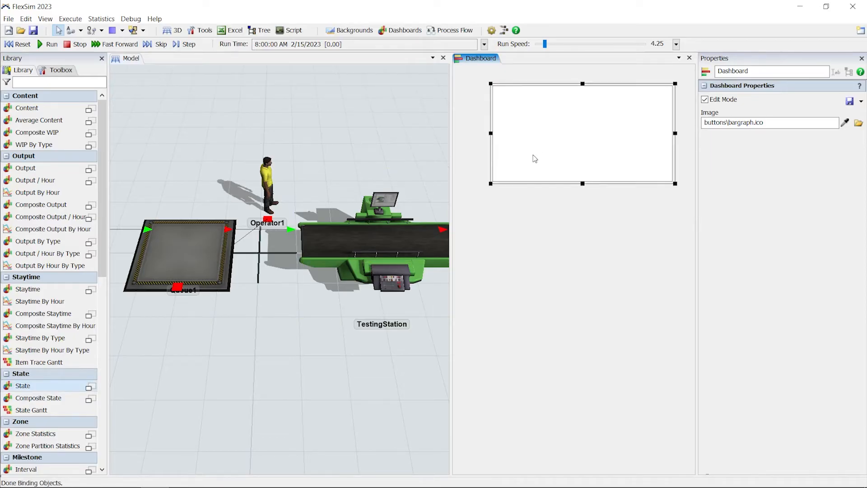
# - Make the State chart taller by extending its lower edge, and move it slightly left on the dashboard
pyautogui.moveTo(582, 182); pyautogui.dragTo(578, 233)
pyautogui.click(480, 134)
pyautogui.click(536, 130)
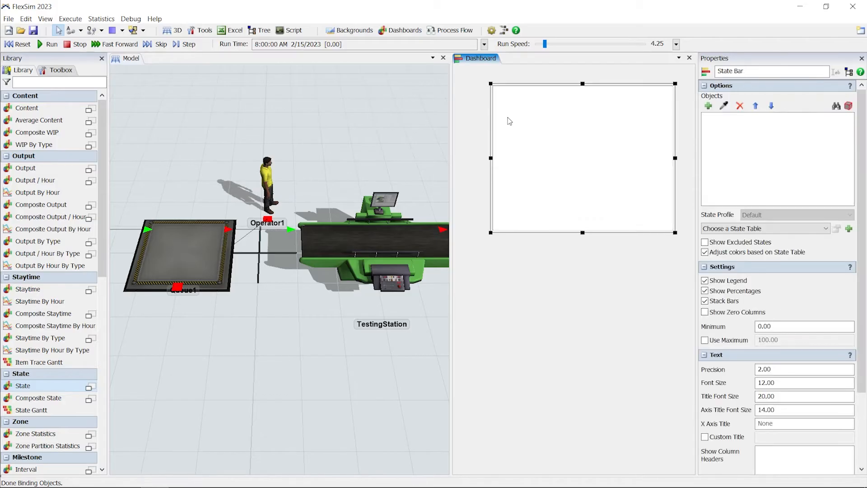
pyautogui.moveTo(489, 112); pyautogui.dragTo(472, 112)
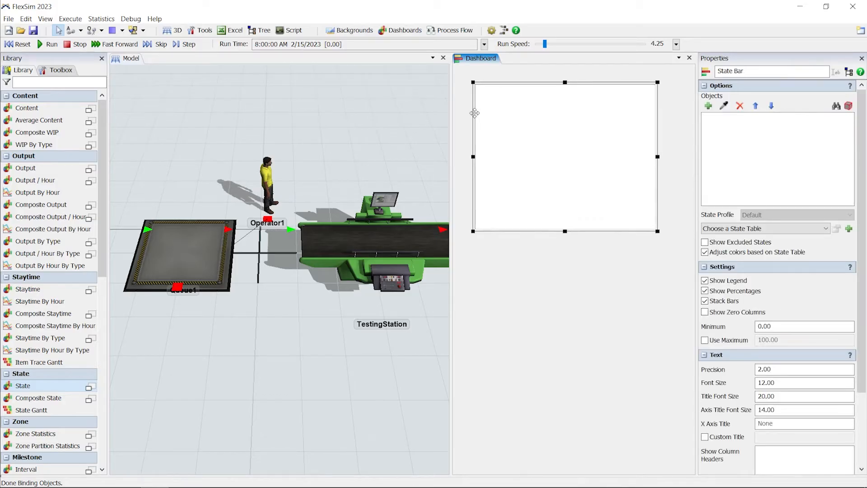
# - Sample TestingStation from the model as the State chart's object
pyautogui.click(724, 107)
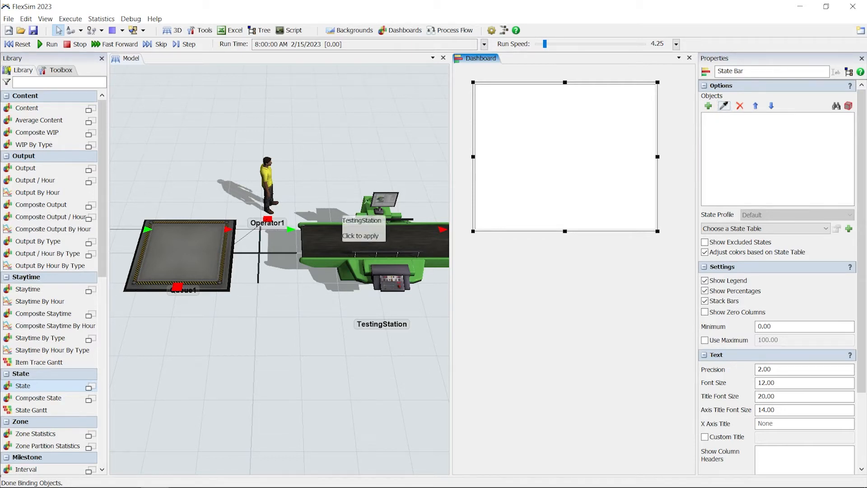
pyautogui.click(354, 240)
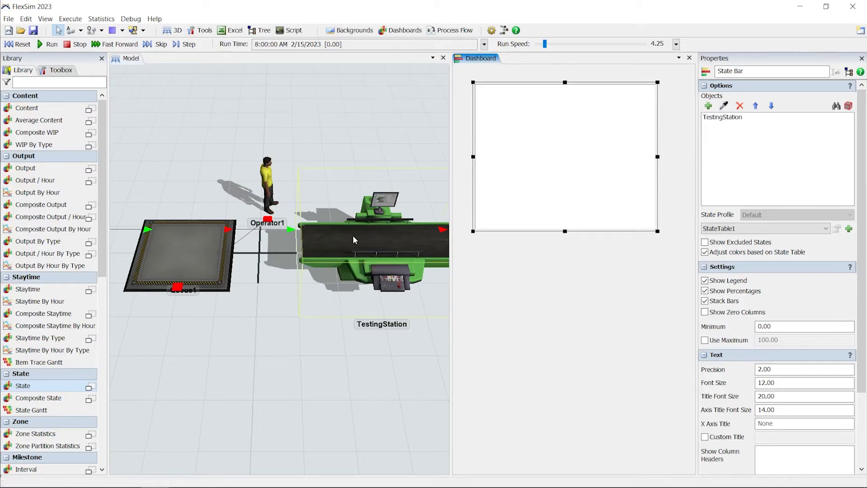
# - Place a second State bar chart directly below the first and sample Operator1 from the model as its object
pyautogui.click(749, 118)
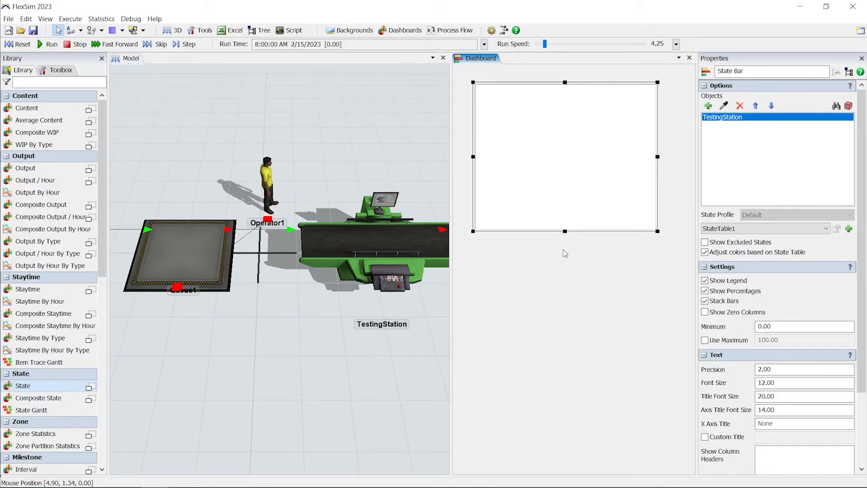
pyautogui.click(565, 253)
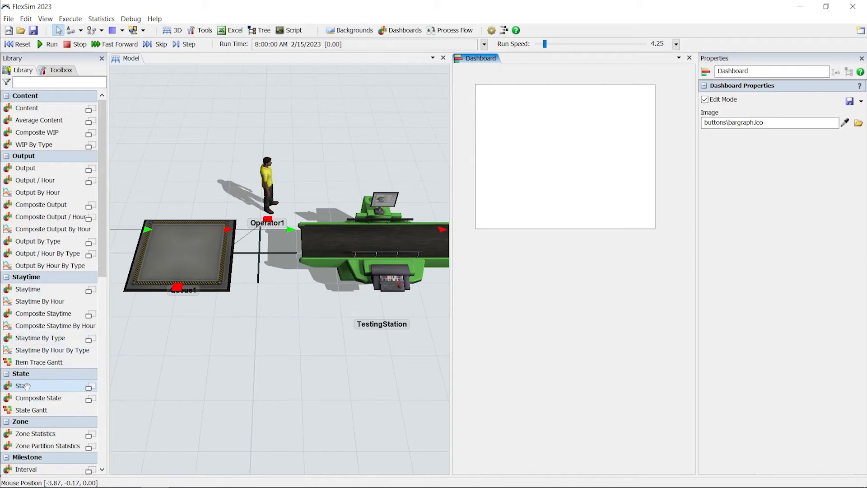
pyautogui.click(476, 239)
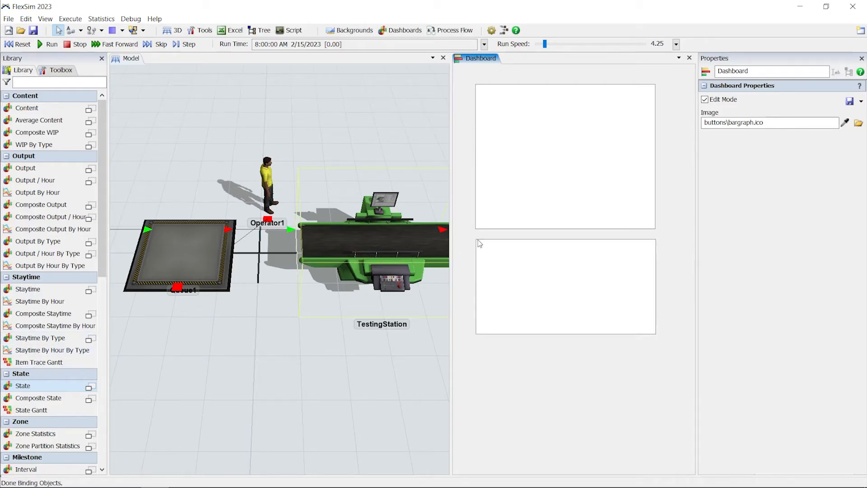
pyautogui.moveTo(508, 234); pyautogui.dragTo(513, 235)
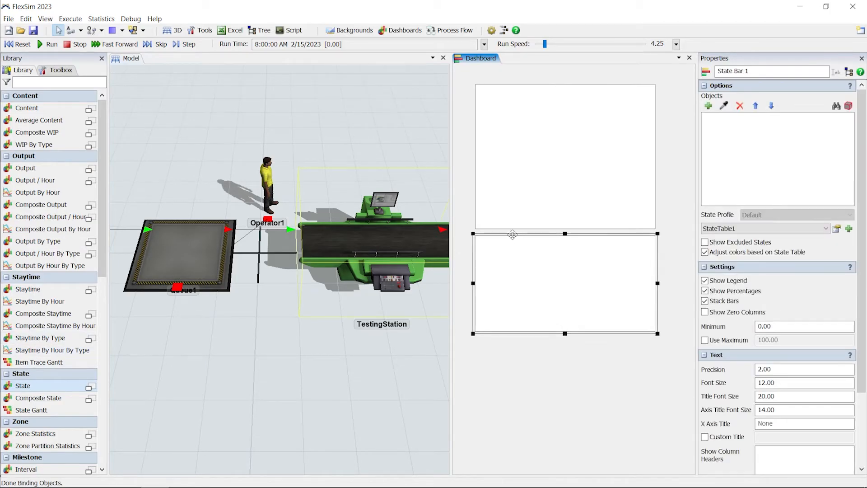
pyautogui.click(724, 106)
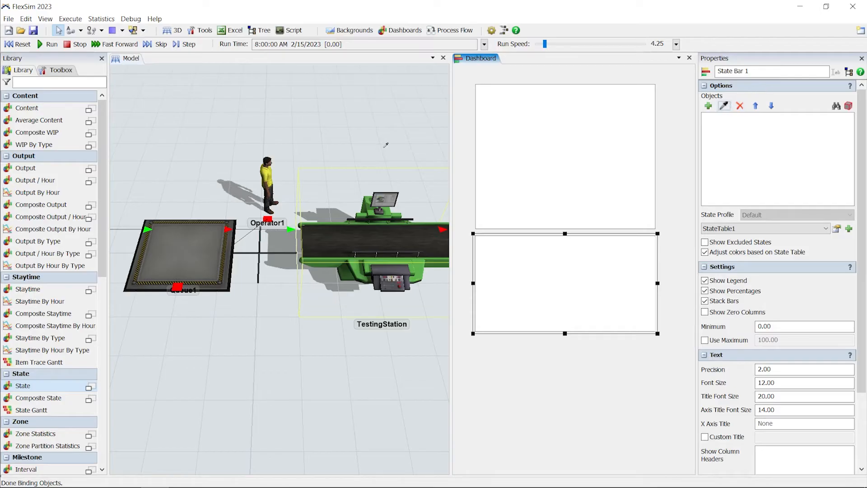
pyautogui.click(279, 181)
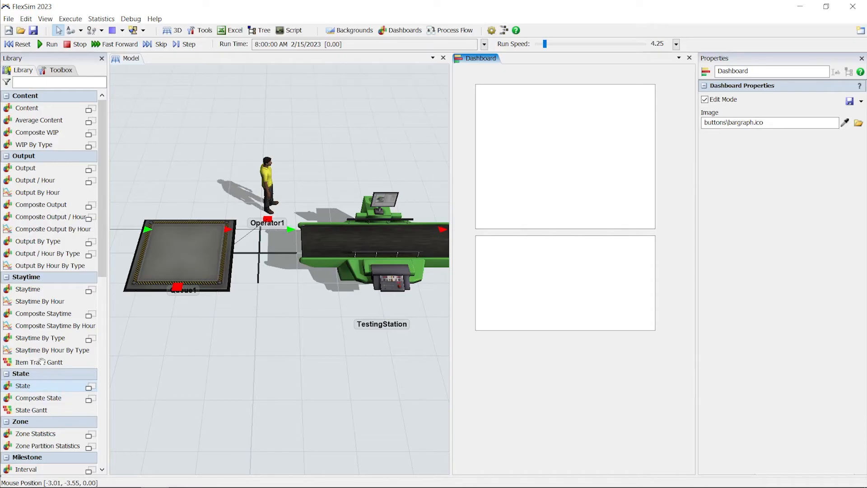
# - Place an Average Content chart below the two State charts and sample Queue1 as its object
pyautogui.click(473, 343)
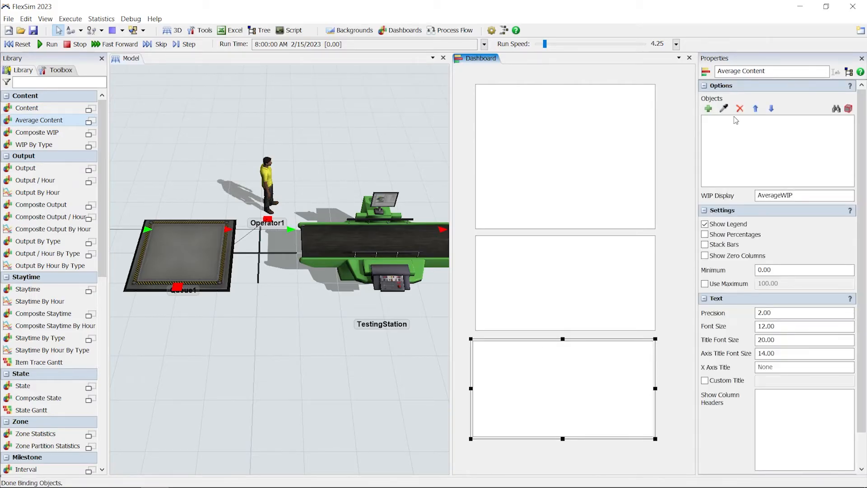
pyautogui.click(189, 257)
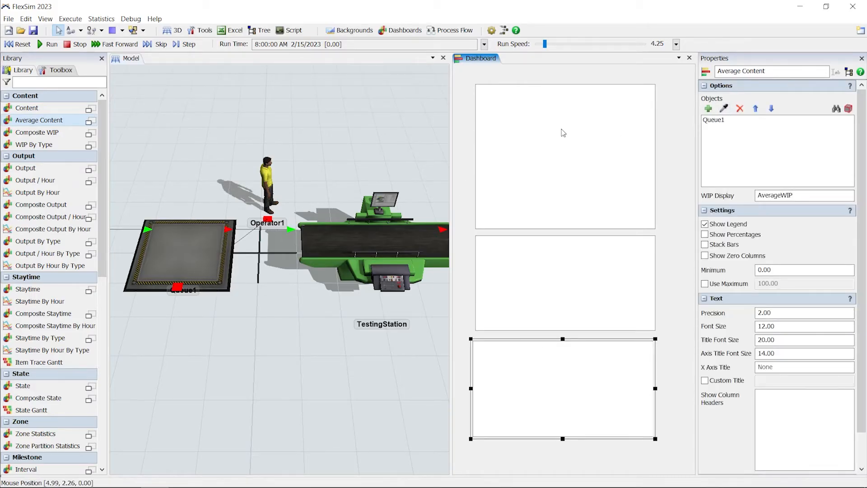
pyautogui.click(464, 130)
# - Reset and run the model at a run speed of 274 to fill the dashboard charts, and reset it again
pyautogui.click(17, 45)
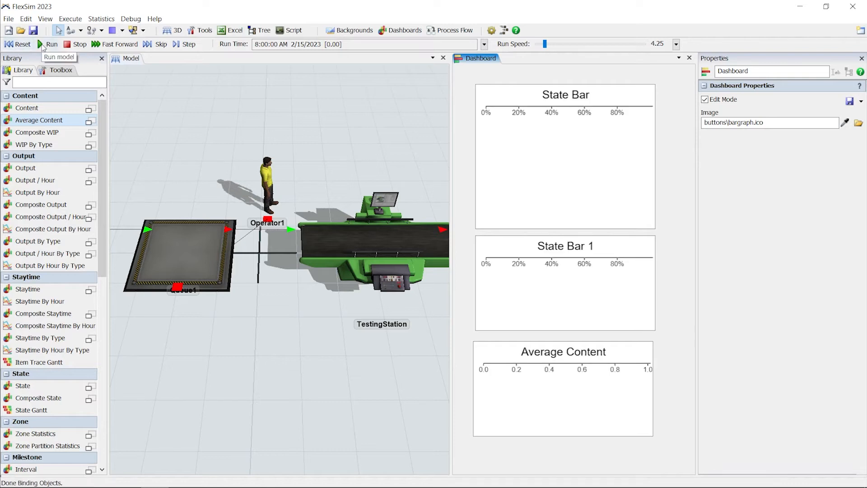
pyautogui.click(47, 44)
pyautogui.moveTo(544, 44); pyautogui.dragTo(559, 44)
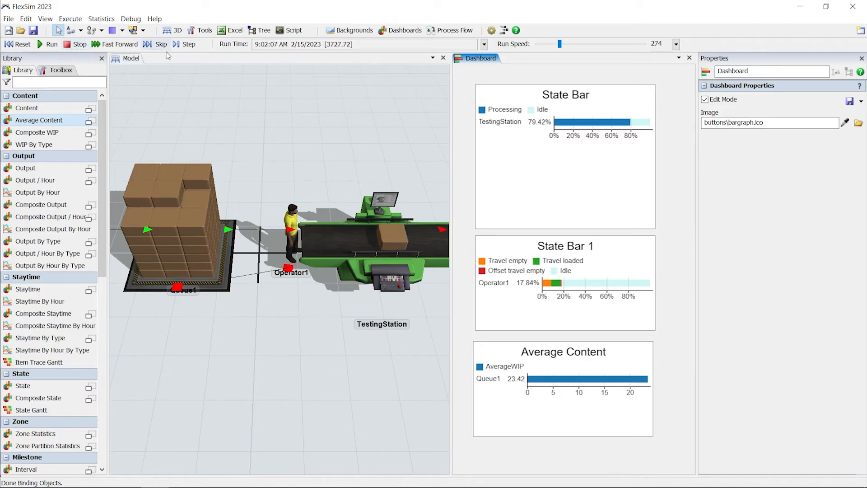
pyautogui.click(17, 44)
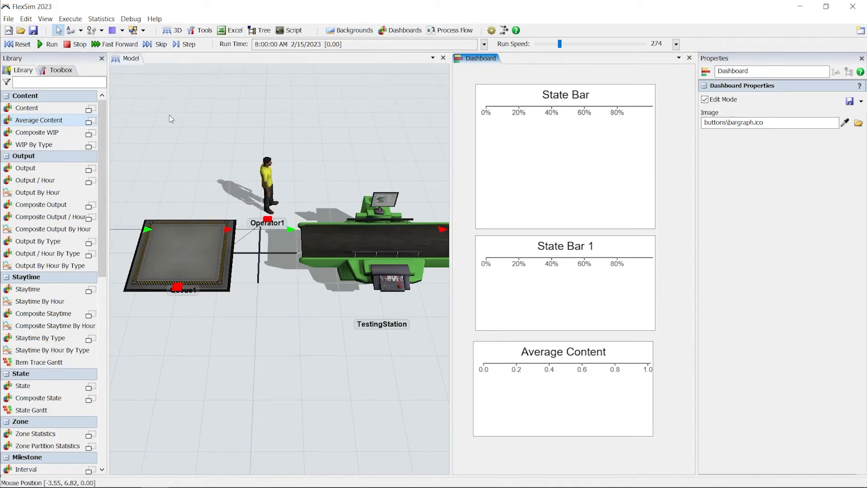
# - Open the Parameters model parameter table and dock it below the 3D model view, keeping the whole model in view
pyautogui.click(58, 71)
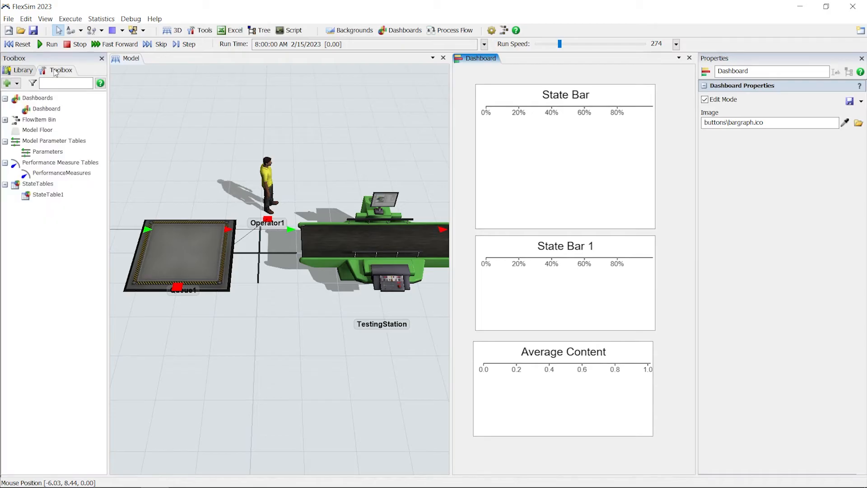
pyautogui.doubleClick(49, 152)
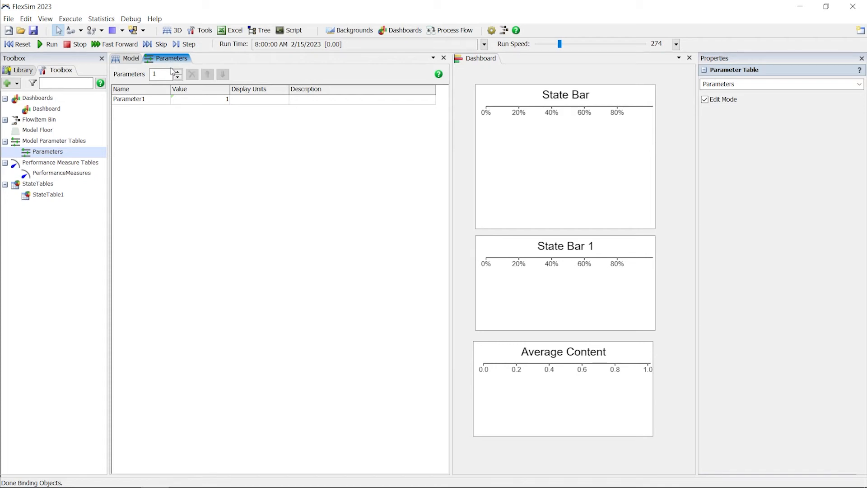
pyautogui.moveTo(172, 70); pyautogui.dragTo(281, 284)
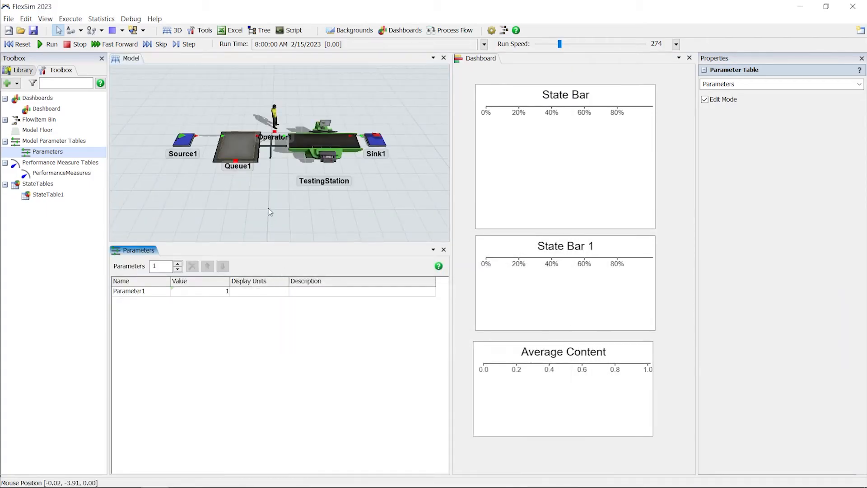
pyautogui.scroll(2, 279, 190)
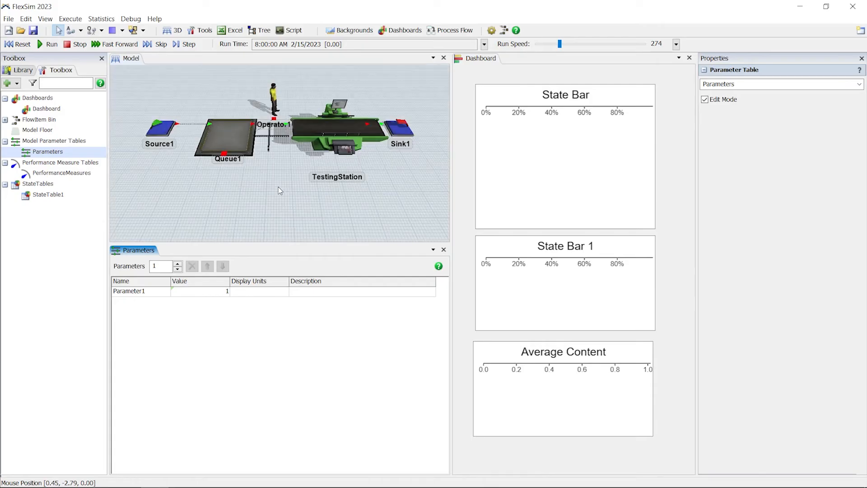
pyautogui.click(273, 190)
pyautogui.scroll(1, 273, 190)
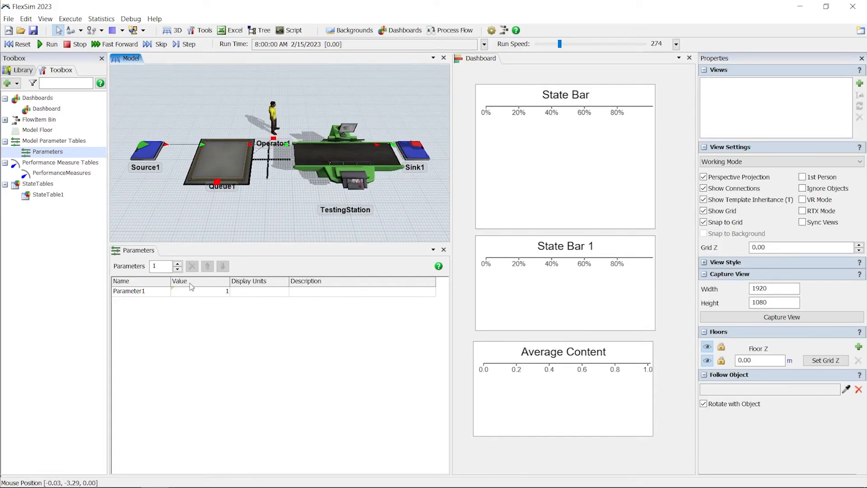
# - Rename Parameter1 in the parameter table as Testing Stations
pyautogui.click(148, 291)
pyautogui.write('Te')
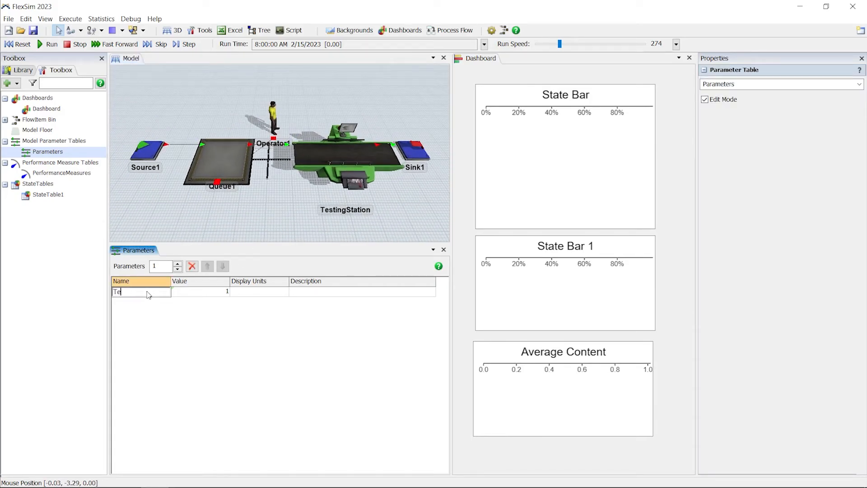
pyautogui.write('sting Stations')
pyautogui.press('Return')
# - Set the Testing Stations parameter's type to Integer and its upper bound to 5
pyautogui.click(227, 292)
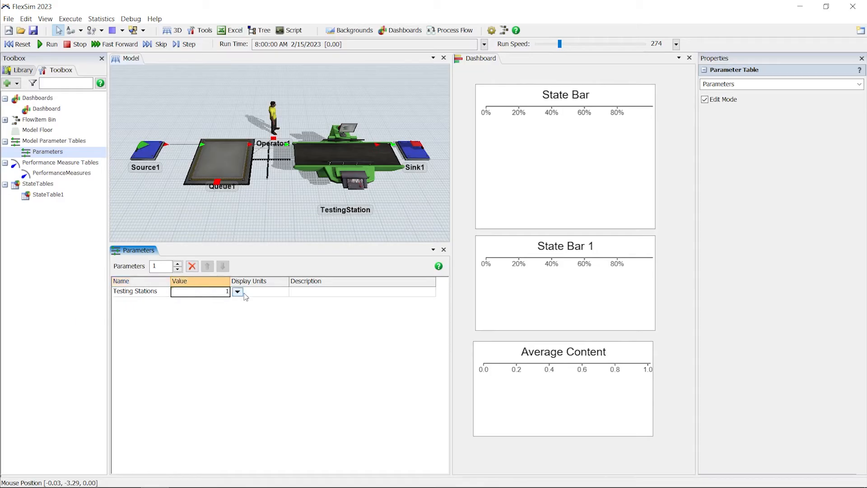
pyautogui.click(238, 292)
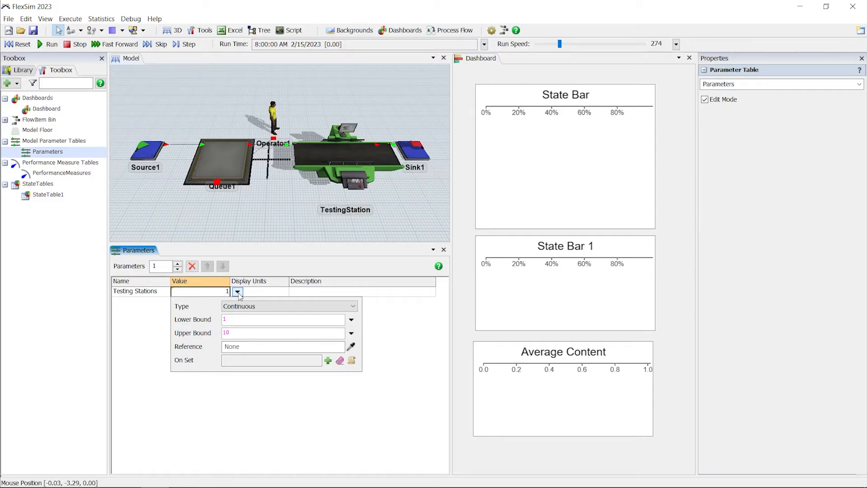
pyautogui.click(247, 308)
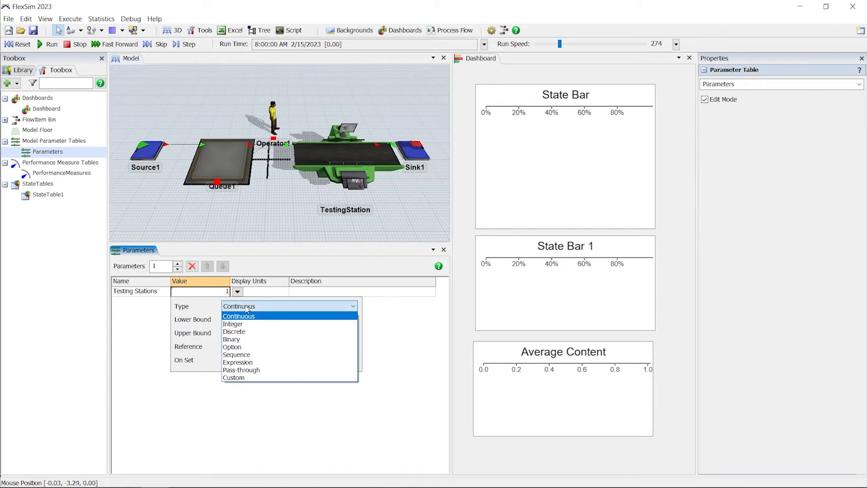
pyautogui.click(248, 320)
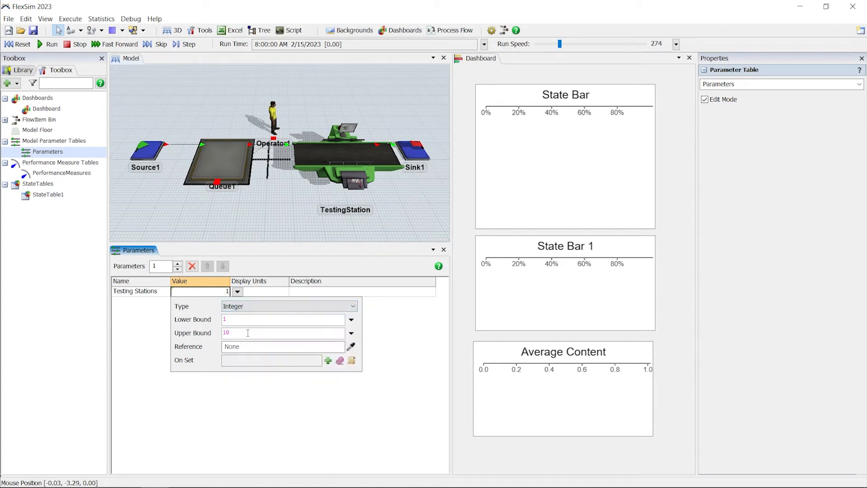
pyautogui.doubleClick(248, 333)
pyautogui.write('5')
# - Sample Queue1 as the Testing Stations parameter's reference, using the Delete and Copy Out Objects option
pyautogui.click(323, 345)
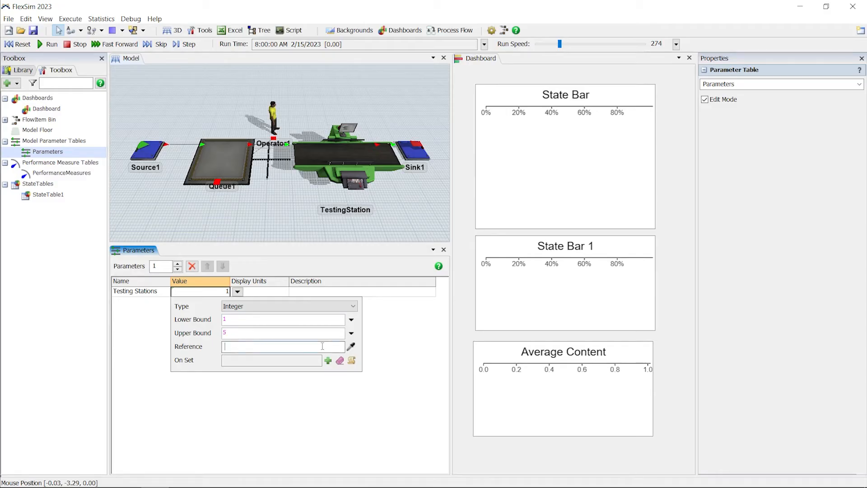
pyautogui.click(351, 346)
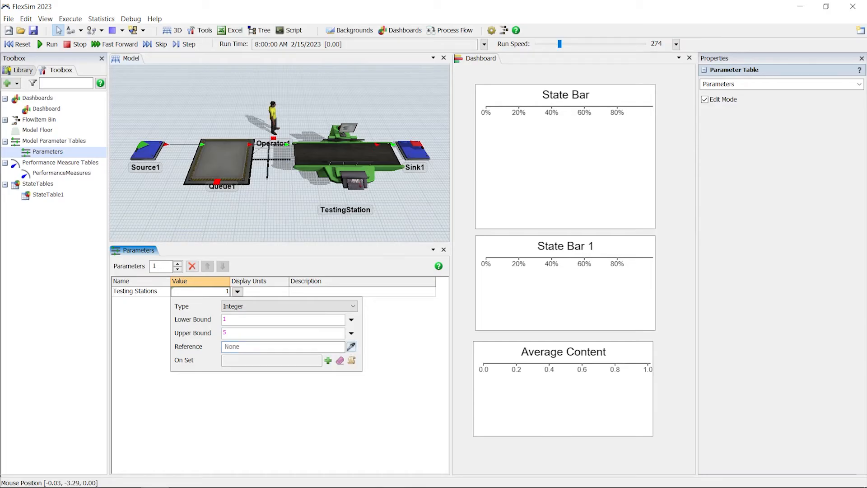
pyautogui.click(233, 148)
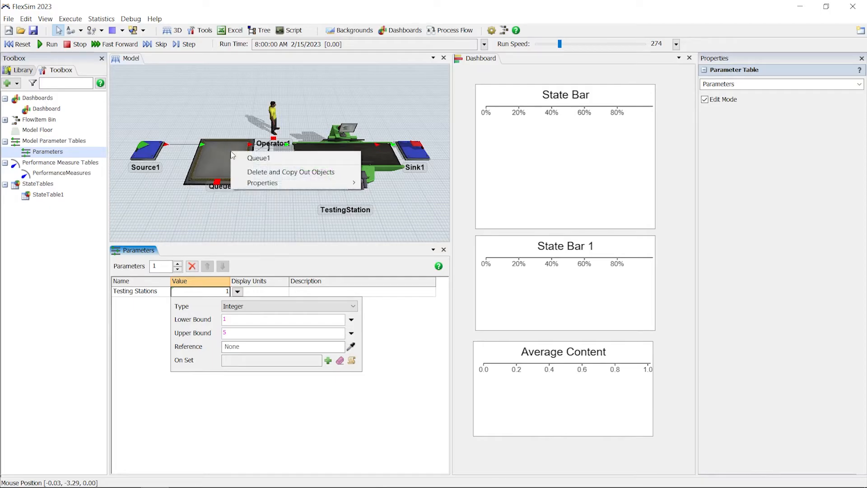
pyautogui.click(263, 173)
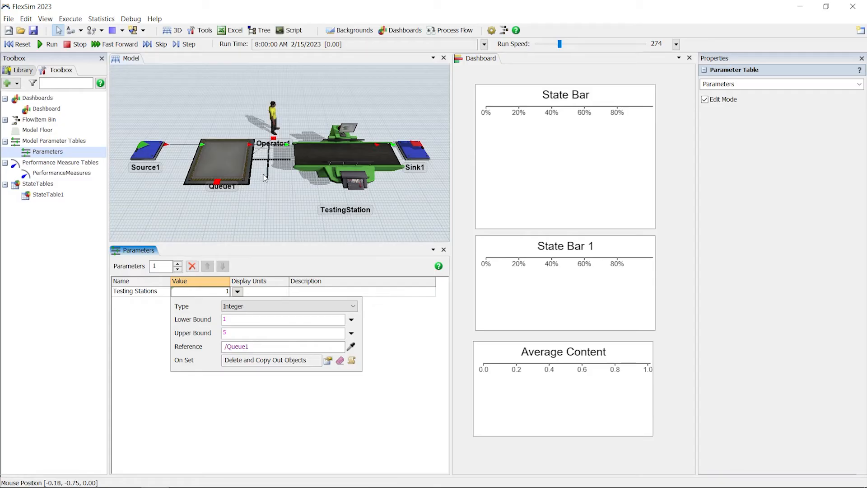
# - Open the parameter's On Set copy options, keep the X Offset at 0, and close them
pyautogui.click(326, 361)
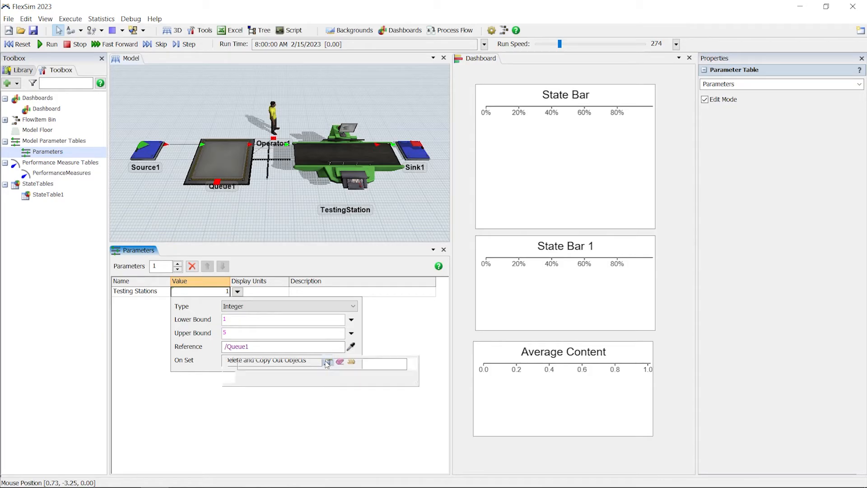
pyautogui.write('0')
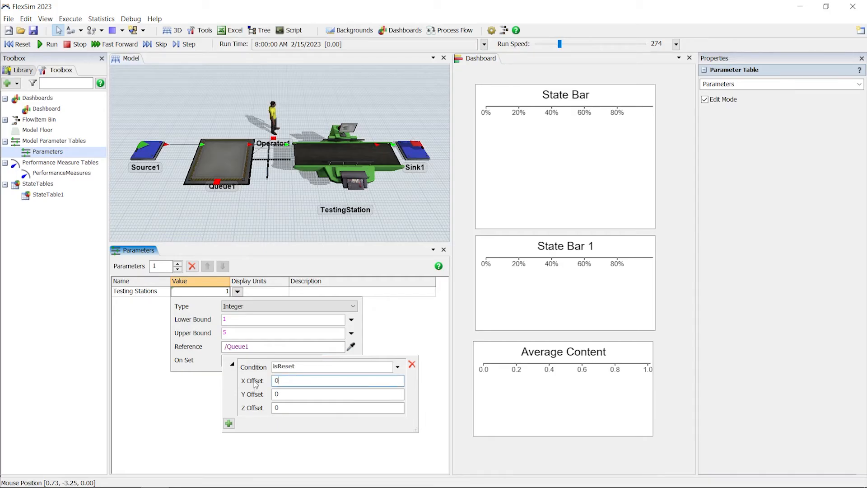
pyautogui.click(269, 337)
pyautogui.click(149, 351)
# - Set the Testing Stations value to 5, reset the model, and inspect the connections between Queue1 and the testing stations
pyautogui.click(214, 292)
pyautogui.write('5')
pyautogui.click(214, 334)
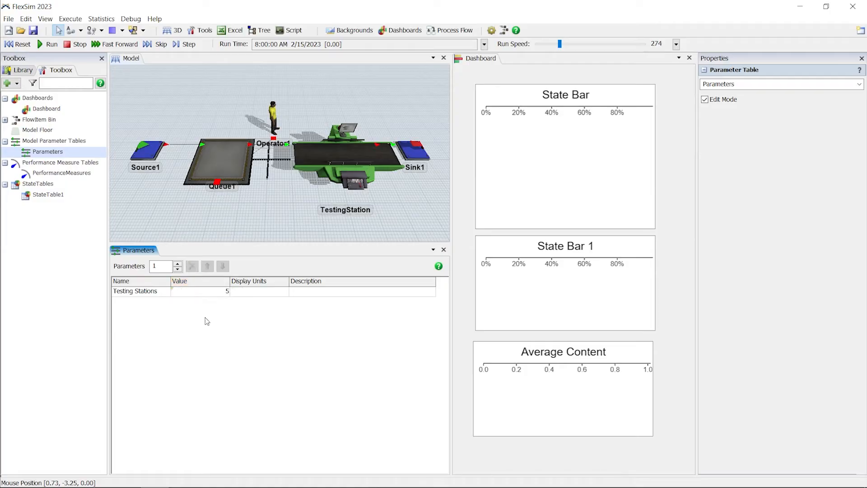
pyautogui.click(41, 44)
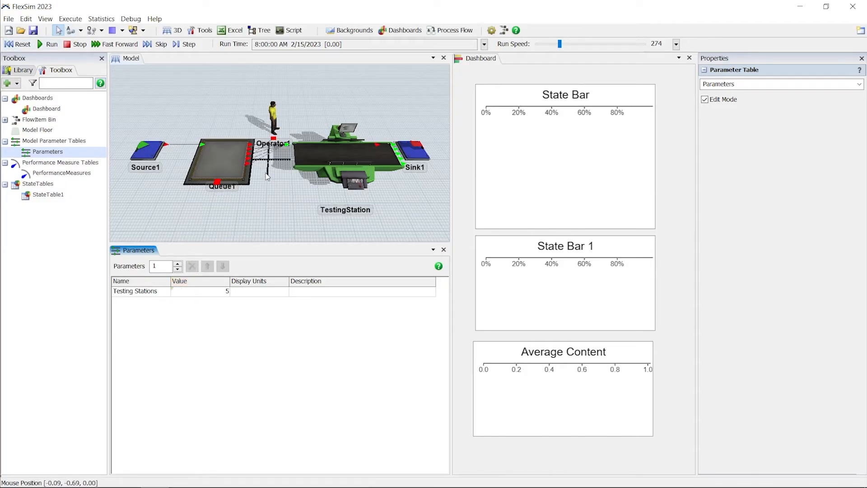
pyautogui.scroll(5, 265, 154)
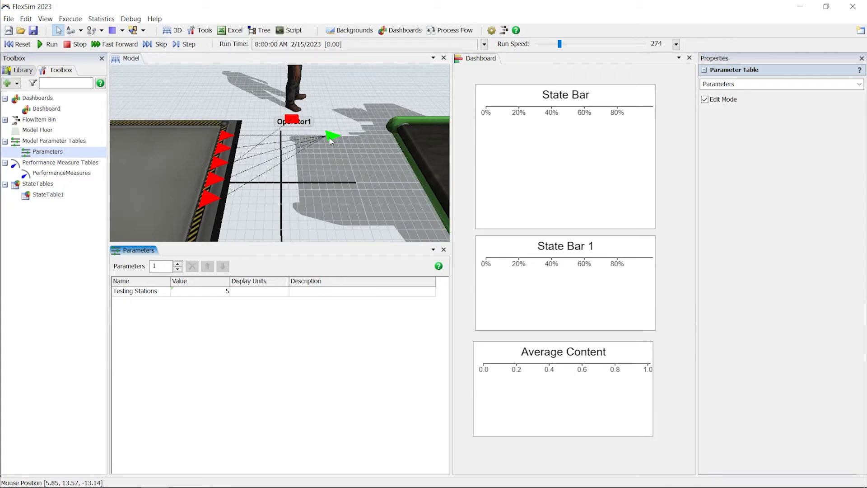
pyautogui.scroll(-5, 277, 177)
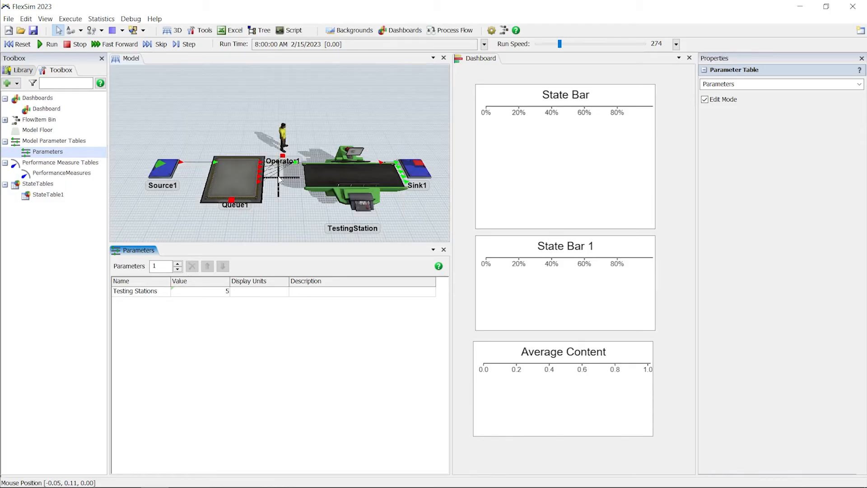
pyautogui.click(281, 182)
pyautogui.scroll(-1, 281, 182)
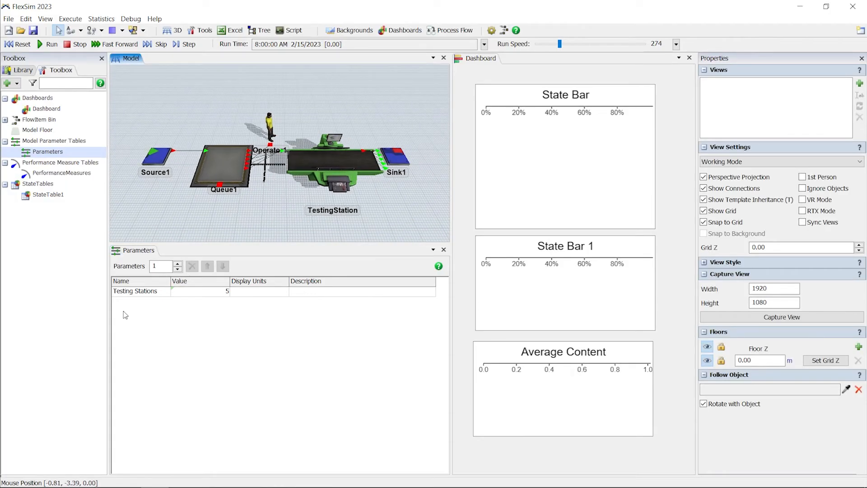
# - Remove the space from the parameter's name so it reads TestingStations, and reset the model
pyautogui.click(140, 291)
pyautogui.doubleClick(138, 293)
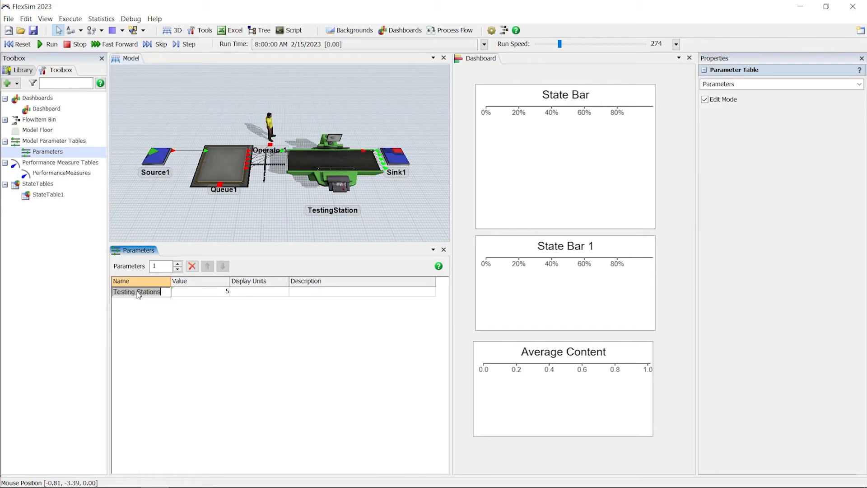
pyautogui.click(140, 292)
pyautogui.press('BackSpace')
pyautogui.click(152, 327)
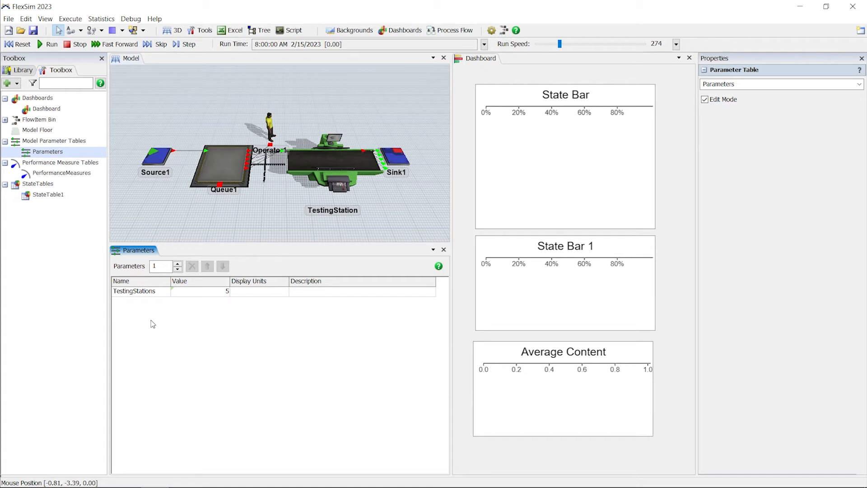
pyautogui.click(20, 45)
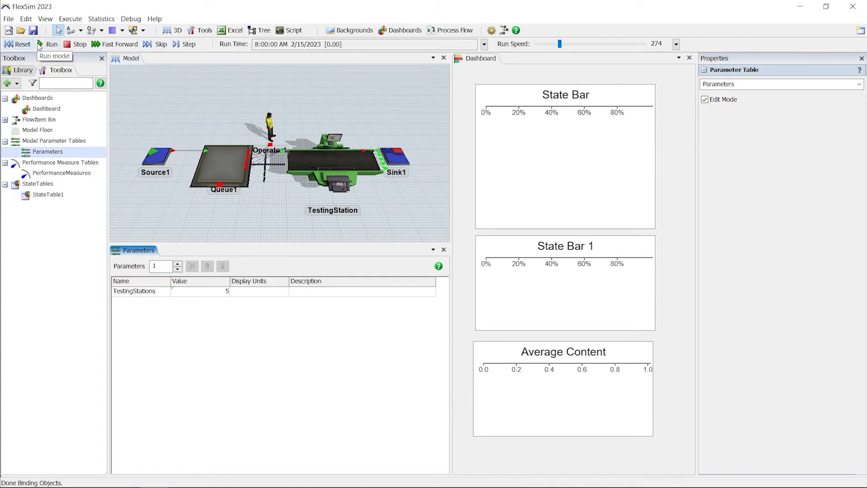
# - Run the model and examine how the load is spread across the testing stations in the State Bar chart
pyautogui.click(44, 45)
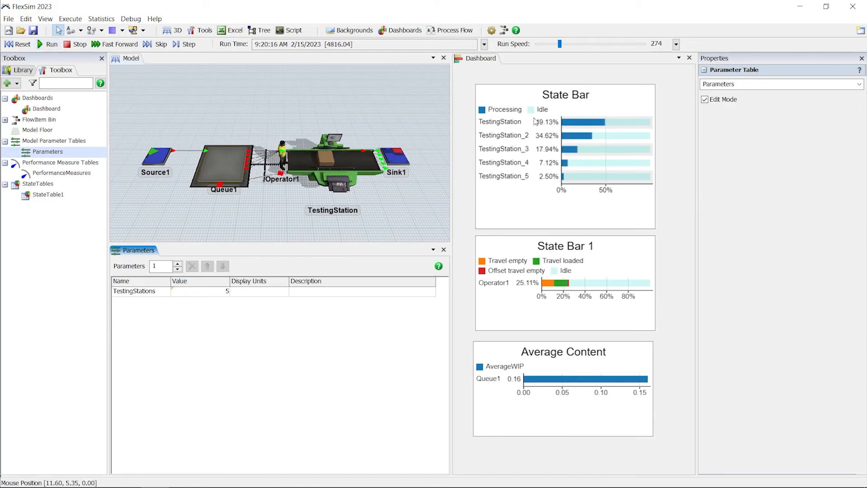
pyautogui.click(509, 189)
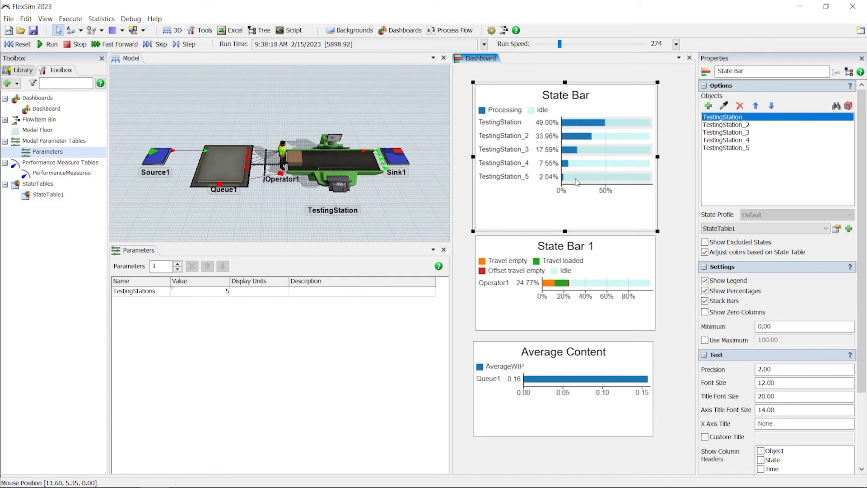
pyautogui.click(460, 181)
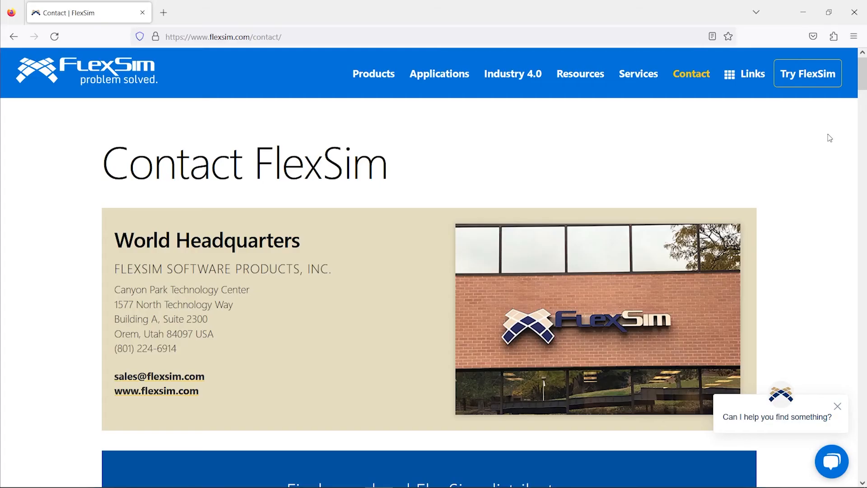
# - Look through the regional distributor listings on the FlexSim contact page in the web browser
pyautogui.scroll(-15, 830, 138)
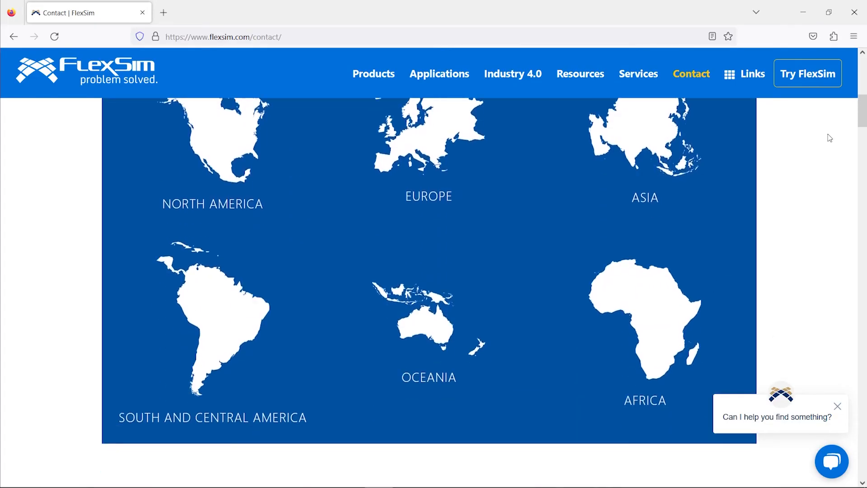
pyautogui.scroll(-3, 829, 138)
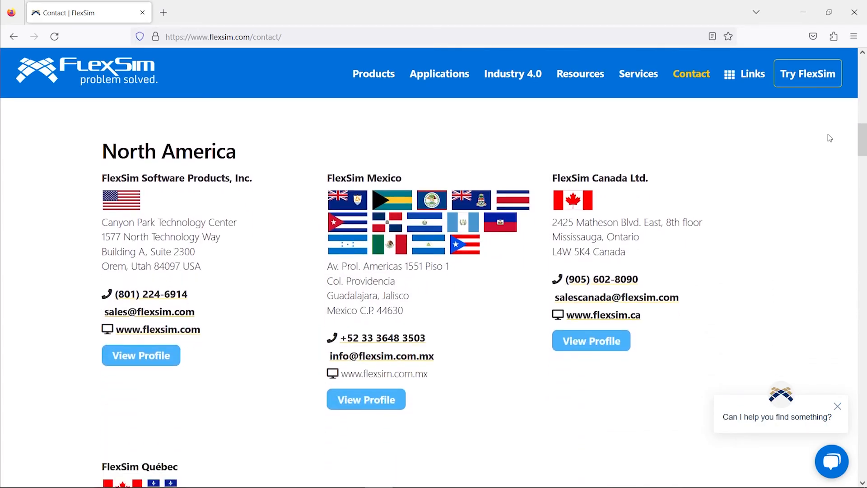
pyautogui.scroll(-13, 829, 138)
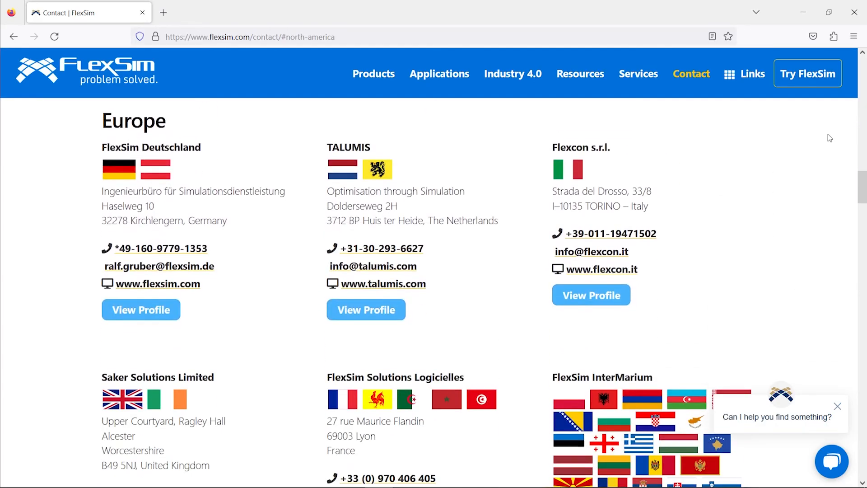
pyautogui.scroll(-20, 829, 138)
pyautogui.scroll(-3, 829, 137)
pyautogui.scroll(-10, 829, 138)
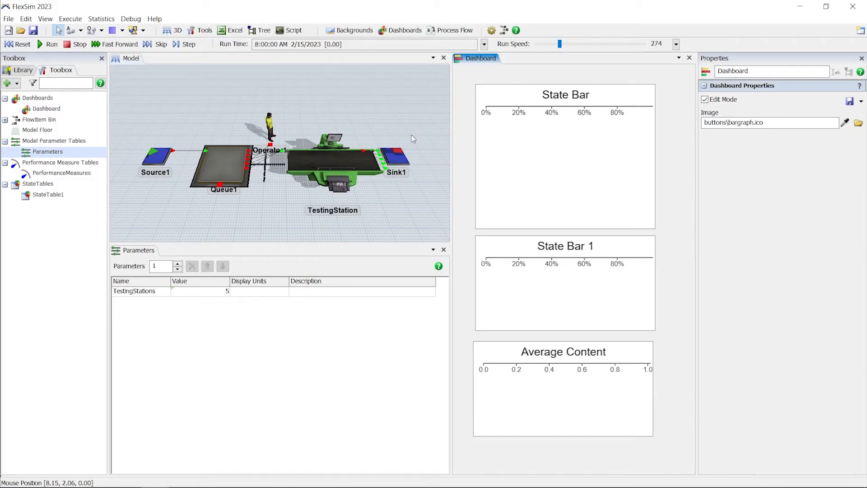
# - Open the PerformanceMeasures table, dock it alongside the Parameters table, and set its number of performance measures to 3
pyautogui.doubleClick(51, 173)
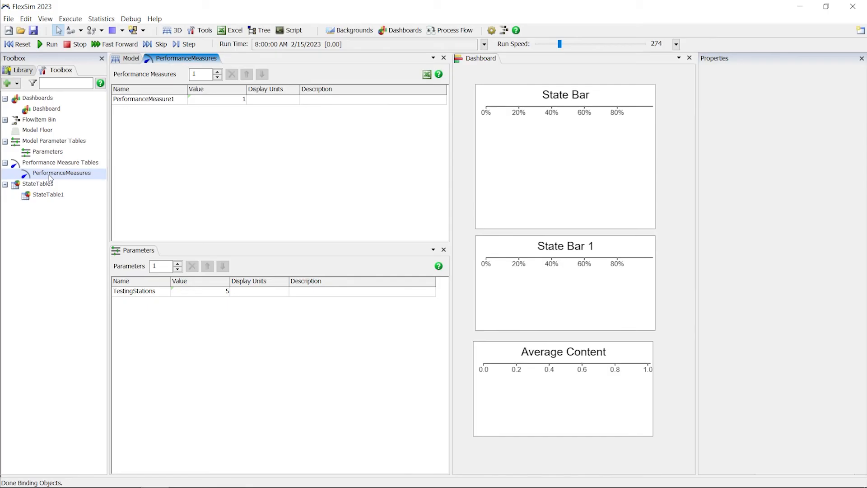
pyautogui.moveTo(168, 60); pyautogui.dragTo(281, 363)
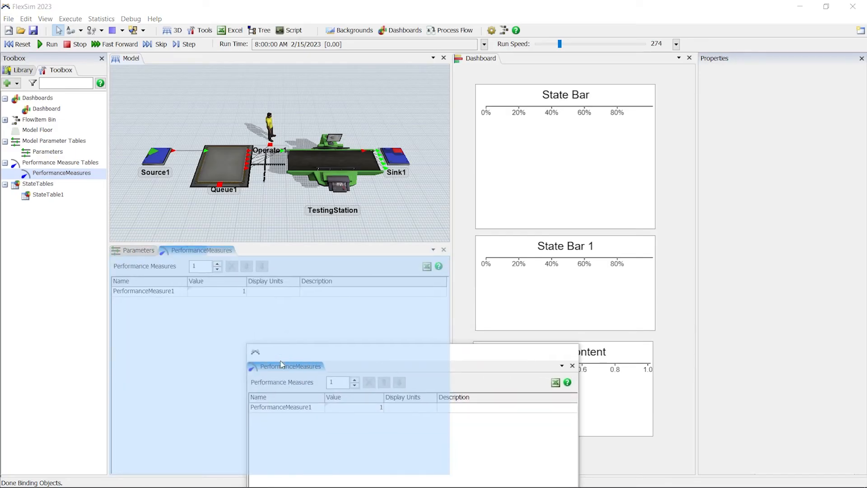
pyautogui.click(218, 264)
pyautogui.click(218, 264)
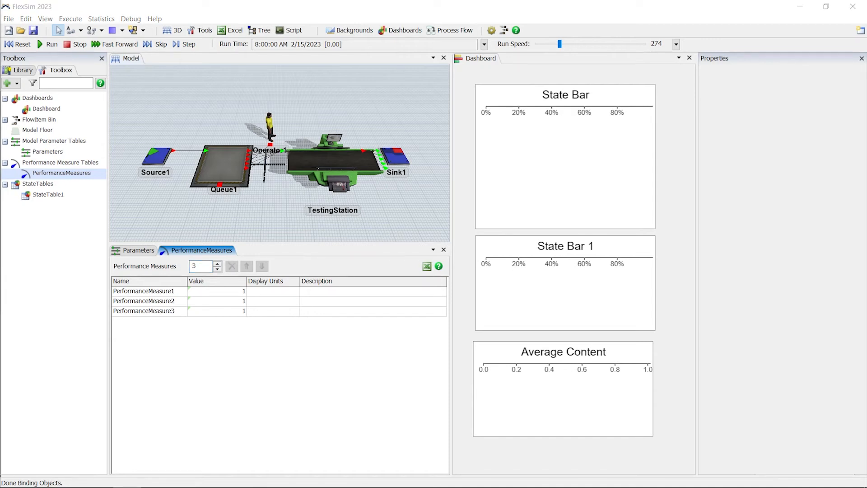
# - Name the first performance measure Testing Station Utilization and link its value to the State Bar chart's Utilization Average
pyautogui.doubleClick(139, 293)
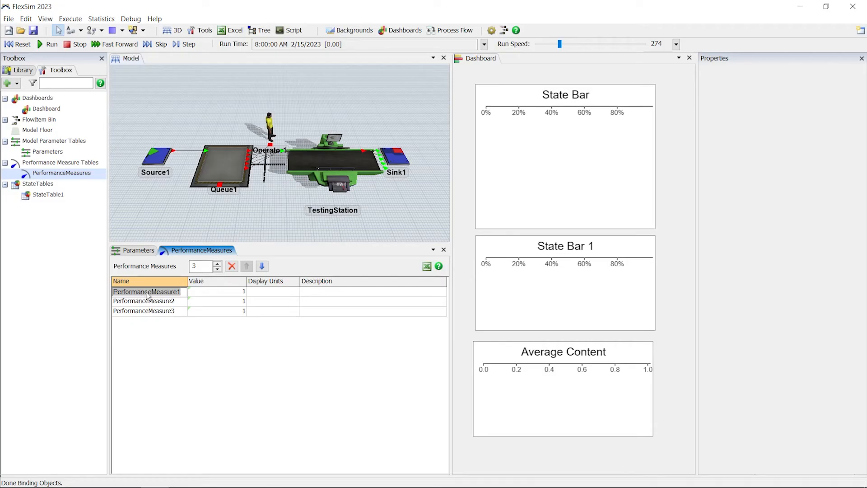
pyautogui.write('Station Utilization')
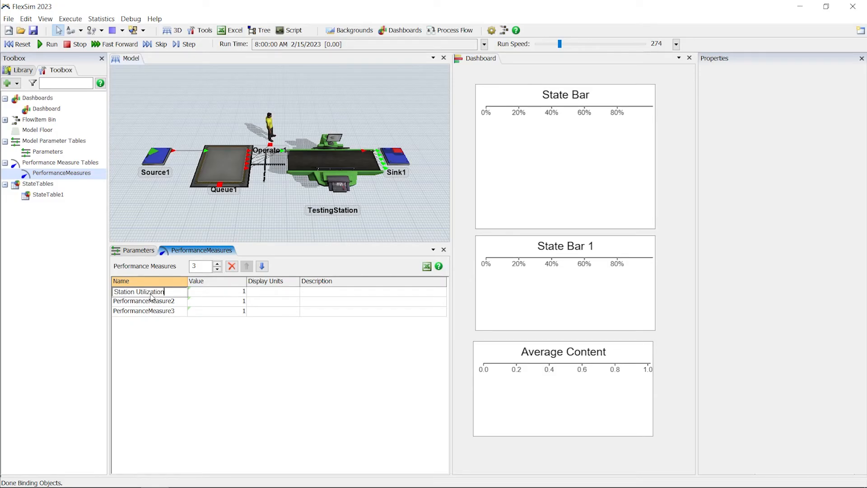
pyautogui.click(205, 293)
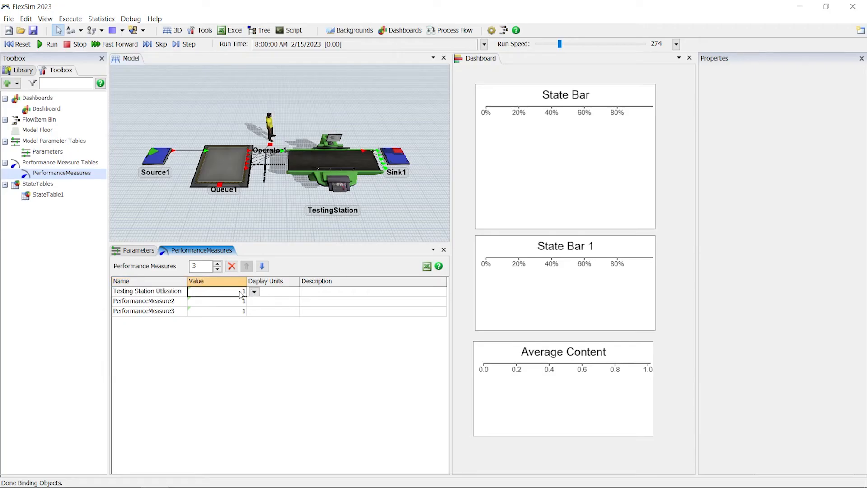
pyautogui.click(254, 291)
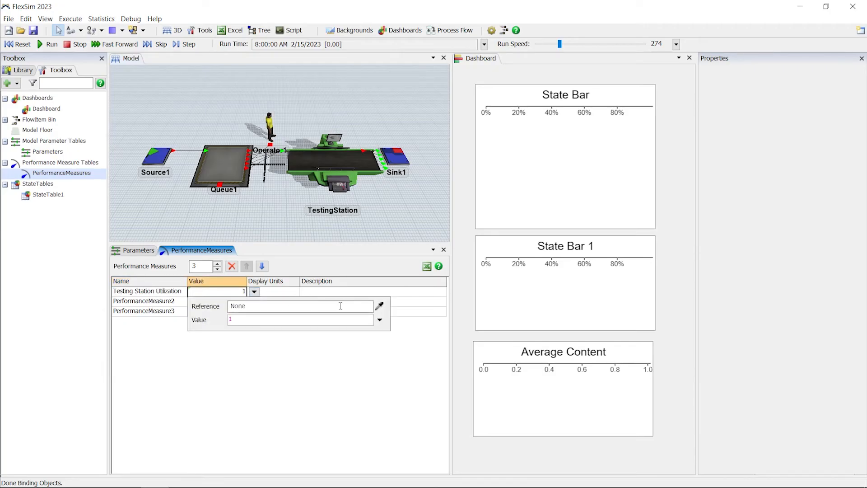
pyautogui.click(379, 306)
pyautogui.click(539, 129)
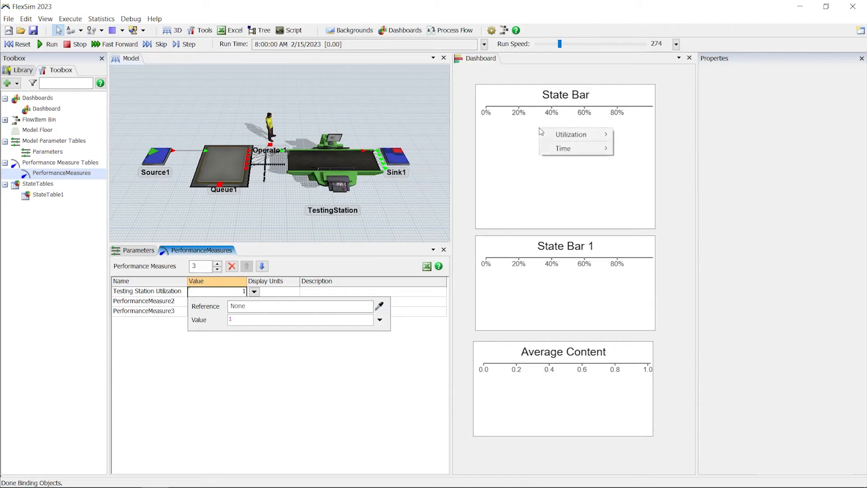
pyautogui.moveTo(560, 137)
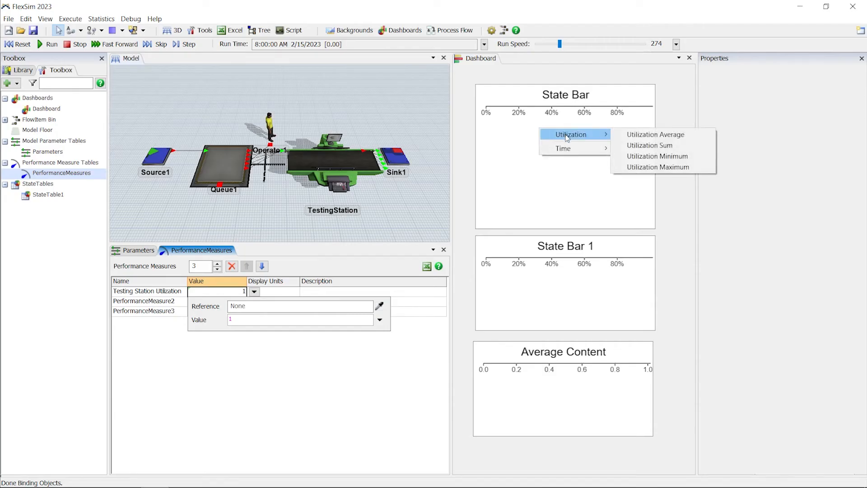
pyautogui.click(630, 134)
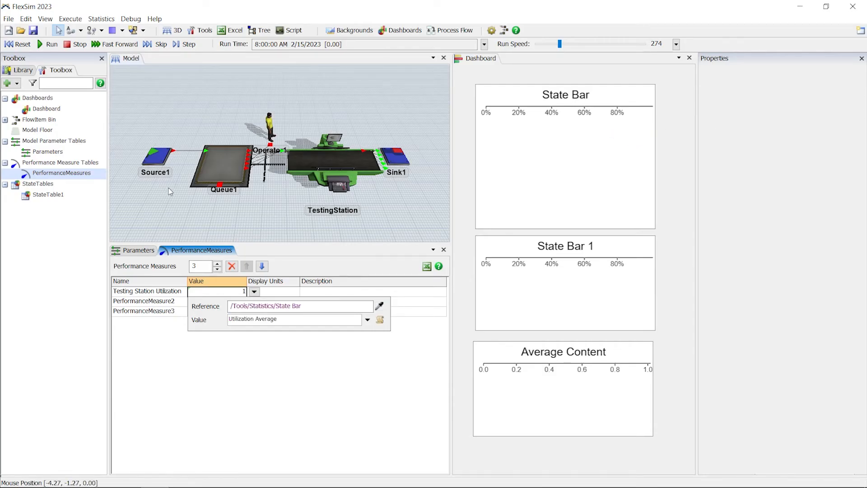
pyautogui.click(166, 379)
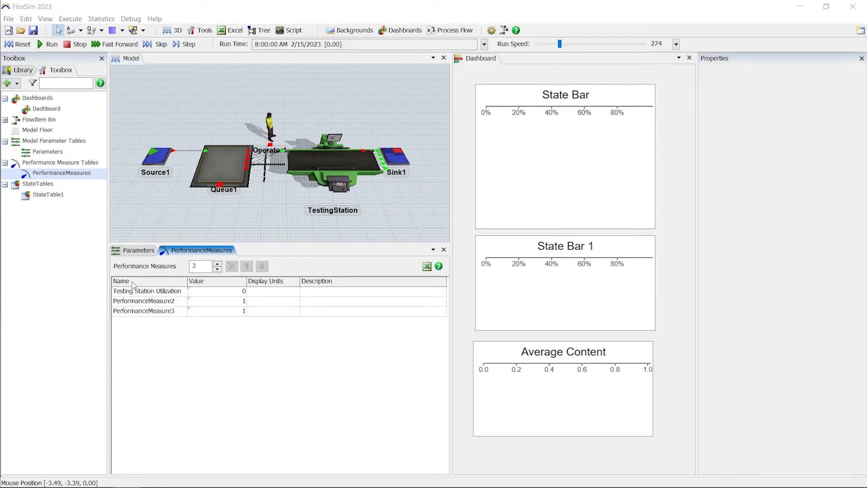
# - Name the second performance measure Operator Utilization and link its value to the State Bar 1 chart's Utilization Average
pyautogui.click(174, 302)
pyautogui.write('Operator Utilization')
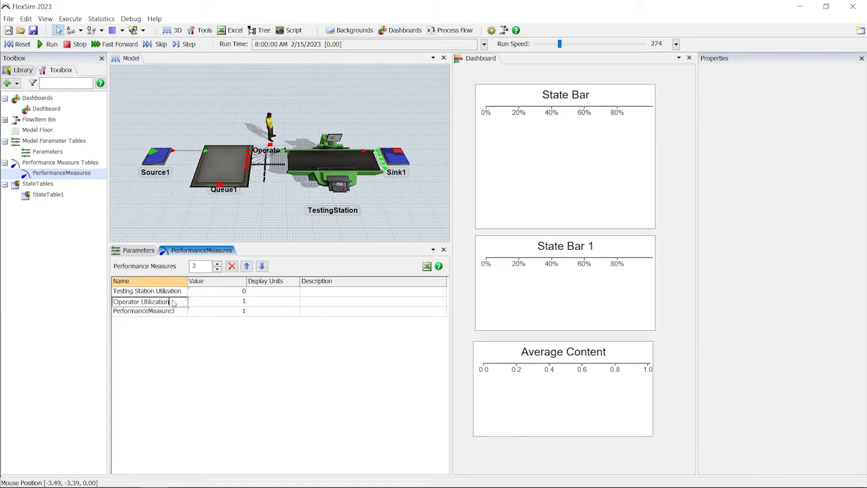
pyautogui.click(241, 301)
pyautogui.click(254, 301)
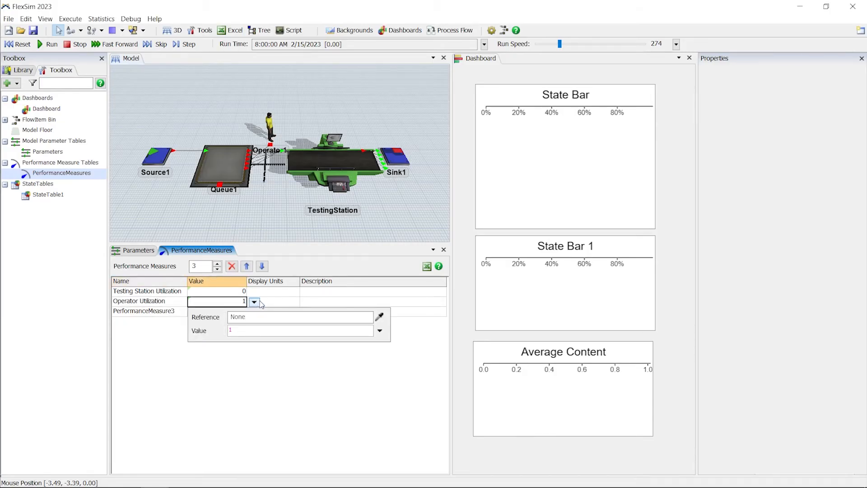
pyautogui.click(379, 316)
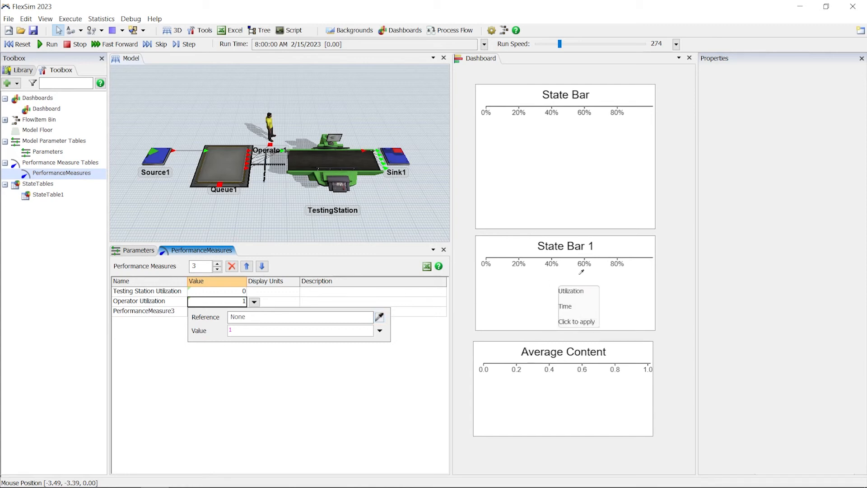
pyautogui.click(571, 272)
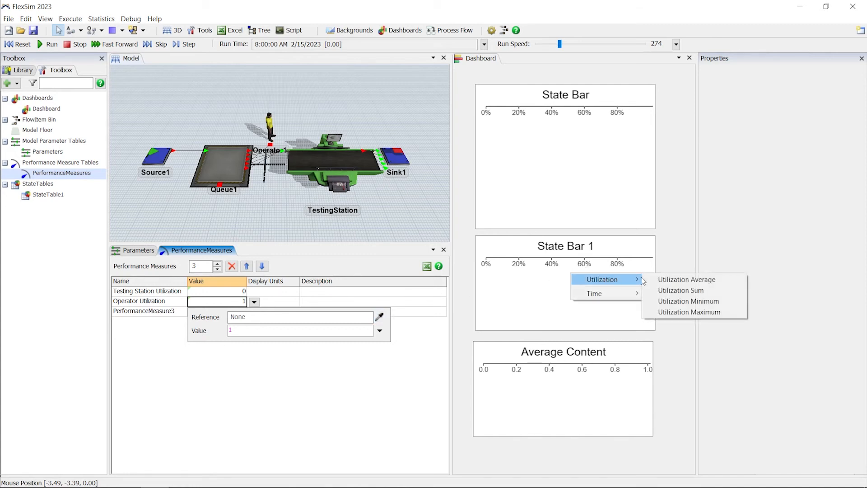
pyautogui.click(660, 280)
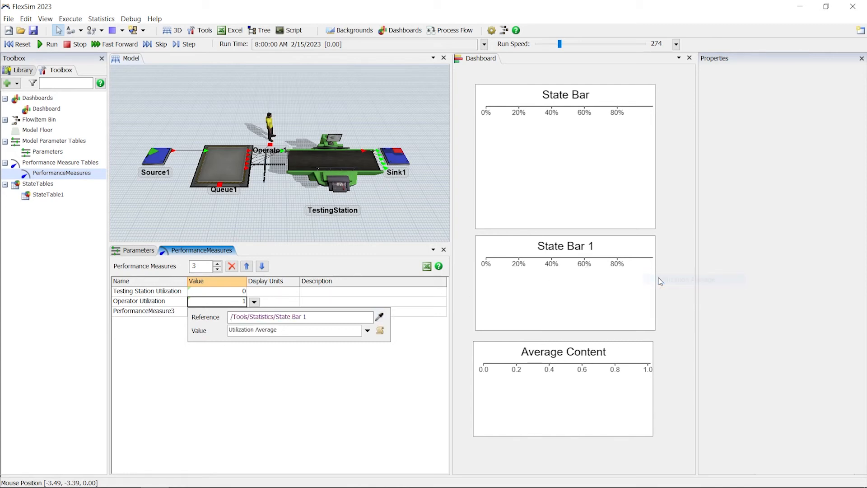
pyautogui.click(150, 353)
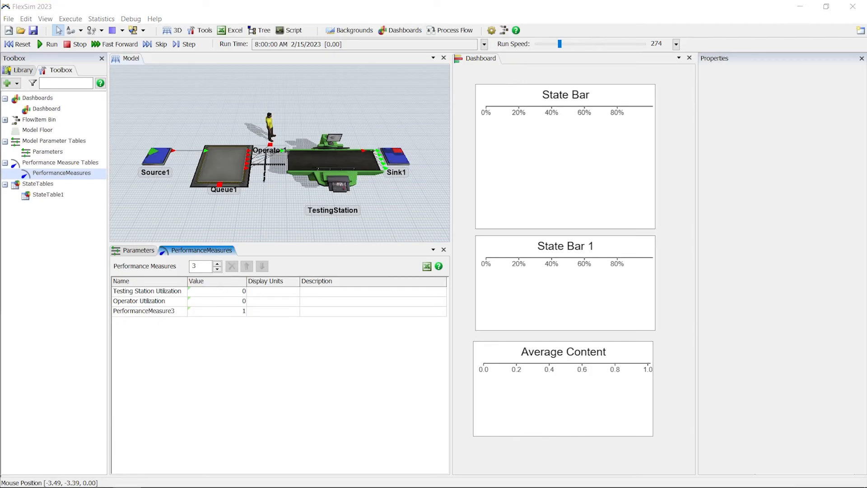
# - Name the third performance measure Average Queue Content and link its value to the Average Content chart's AverageWIP Average
pyautogui.doubleClick(139, 312)
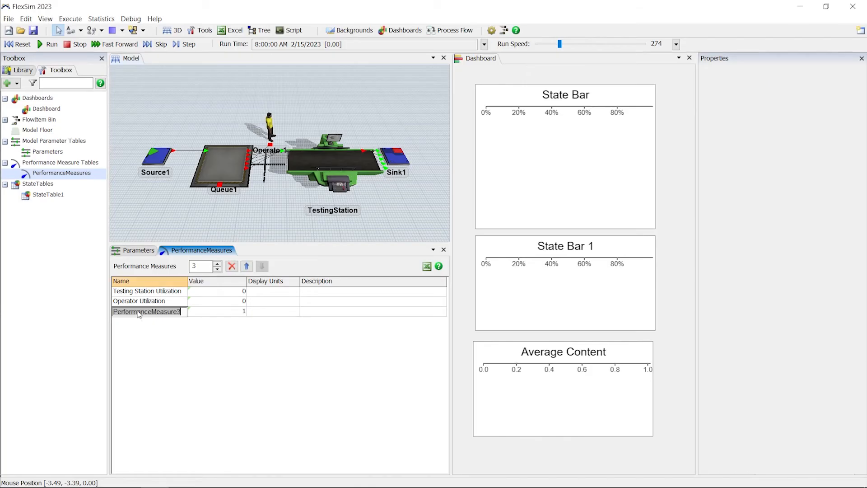
pyautogui.click(221, 327)
pyautogui.click(230, 316)
pyautogui.click(255, 312)
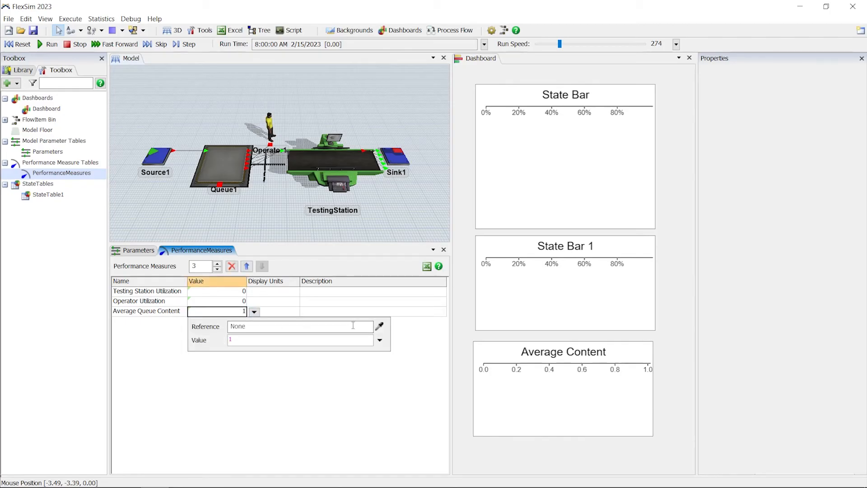
pyautogui.click(379, 326)
pyautogui.click(552, 380)
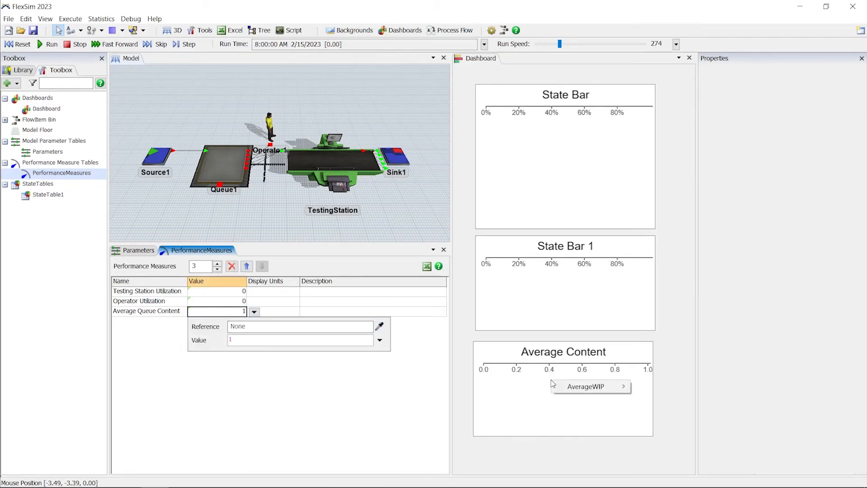
pyautogui.moveTo(603, 387)
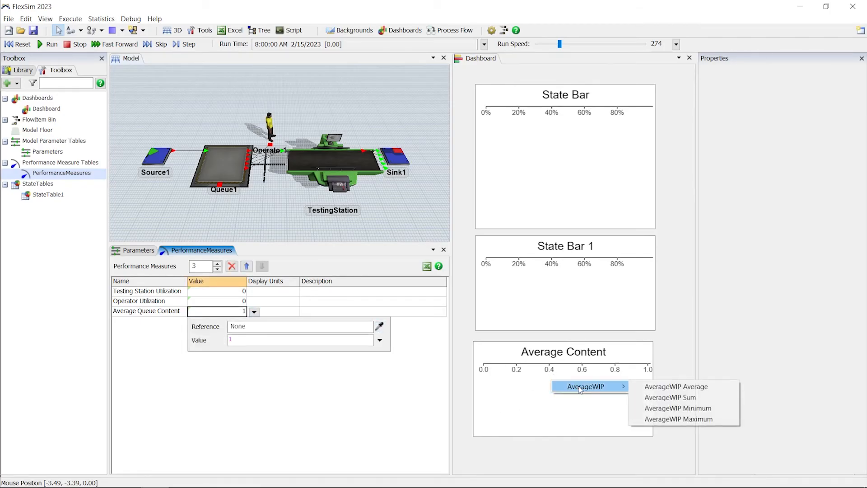
pyautogui.click(679, 387)
pyautogui.click(280, 387)
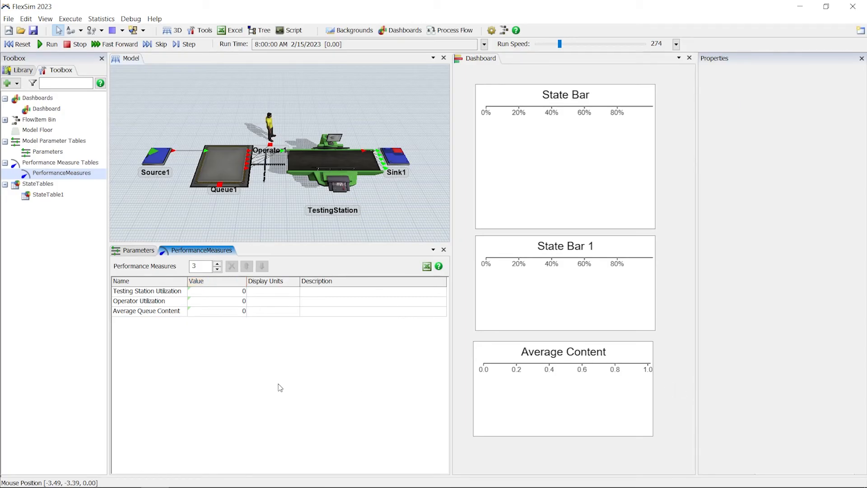
# - Reset and run the model, compare the three performance measure values with the dashboard charts, and reset it again
pyautogui.click(17, 44)
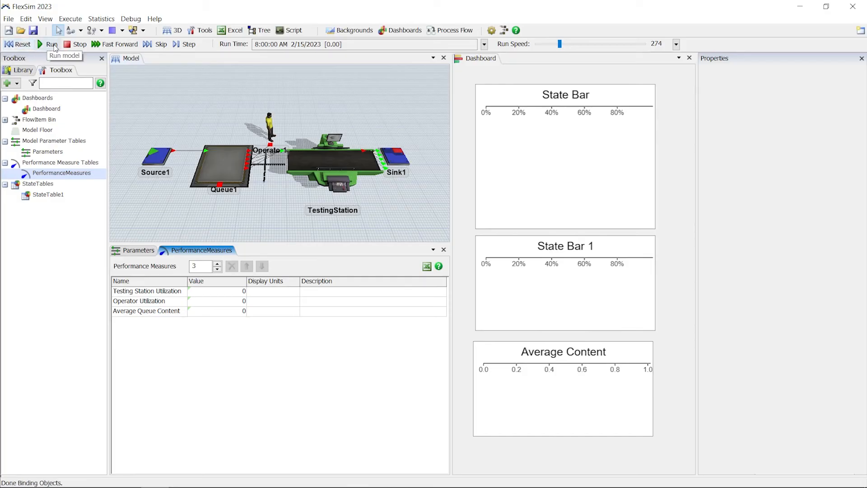
pyautogui.click(53, 46)
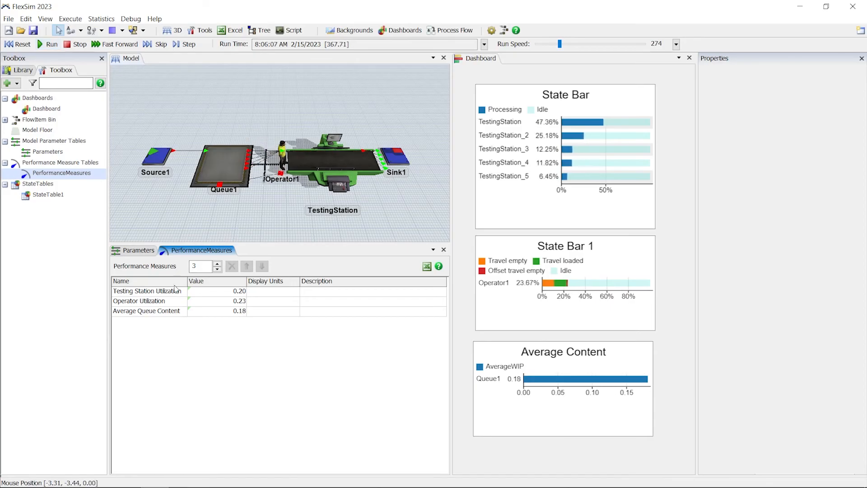
pyautogui.moveTo(216, 290); pyautogui.dragTo(216, 311)
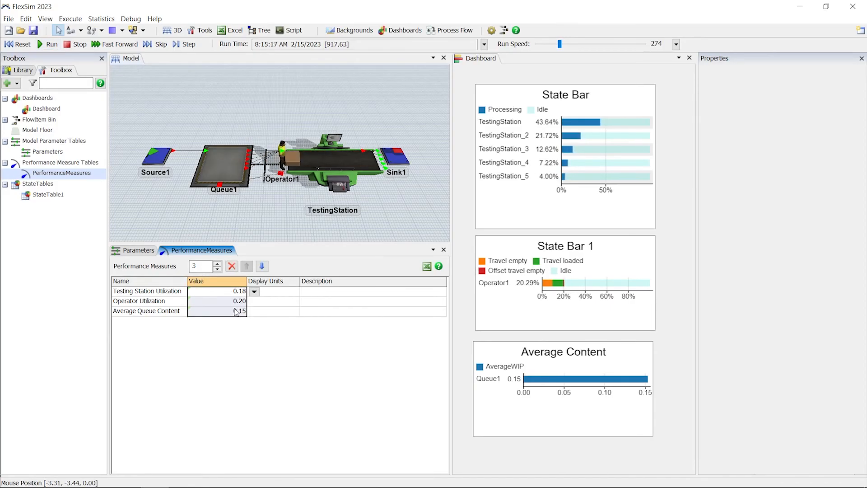
pyautogui.click(276, 349)
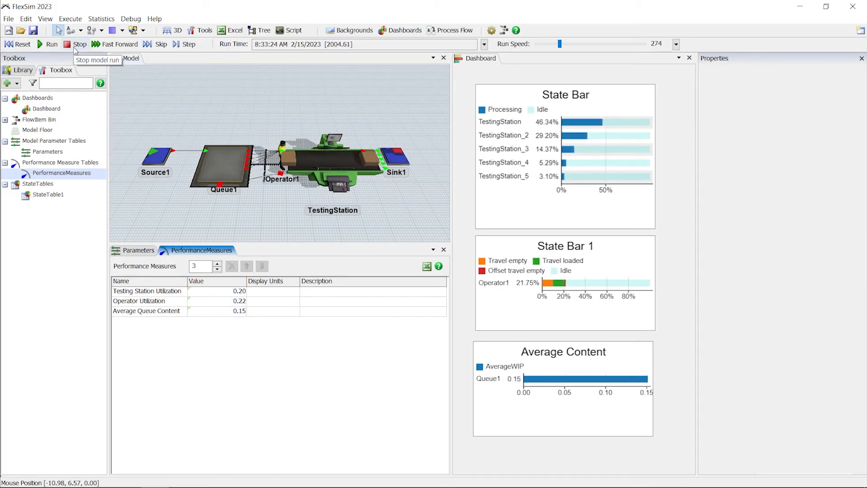
pyautogui.click(21, 46)
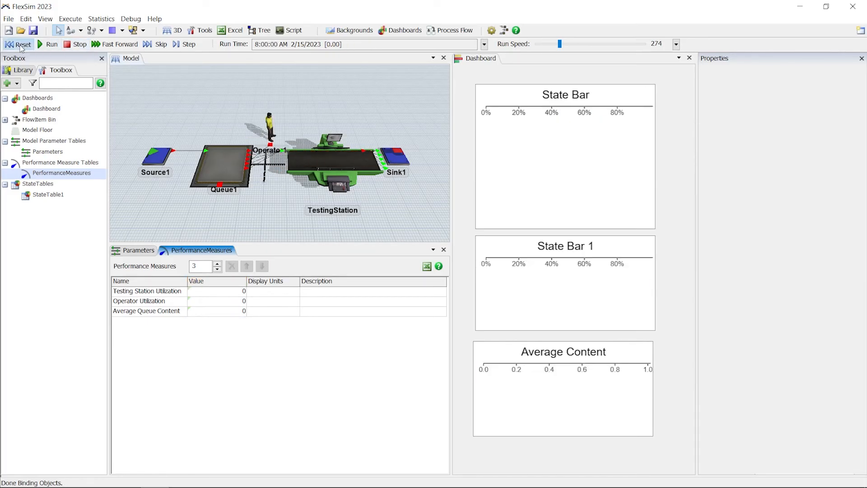
# - Open the Experimenter, include the TestingStations parameter in Experiment1 and create five scenarios
pyautogui.click(108, 21)
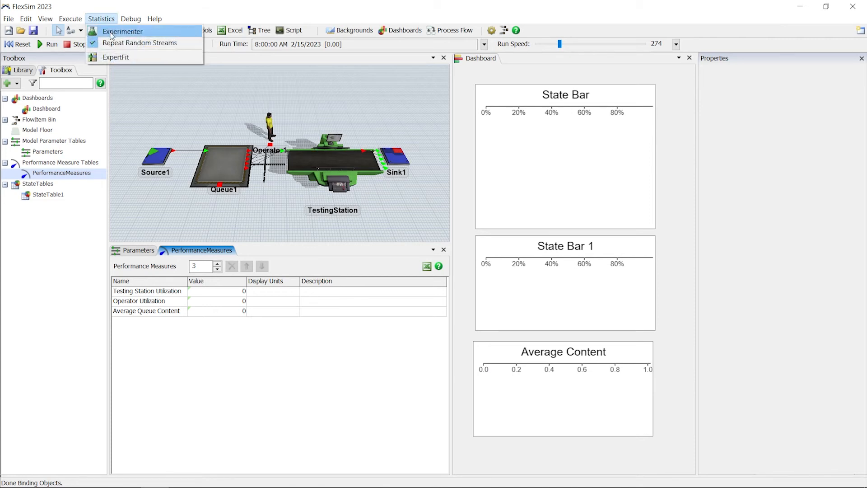
pyautogui.click(113, 33)
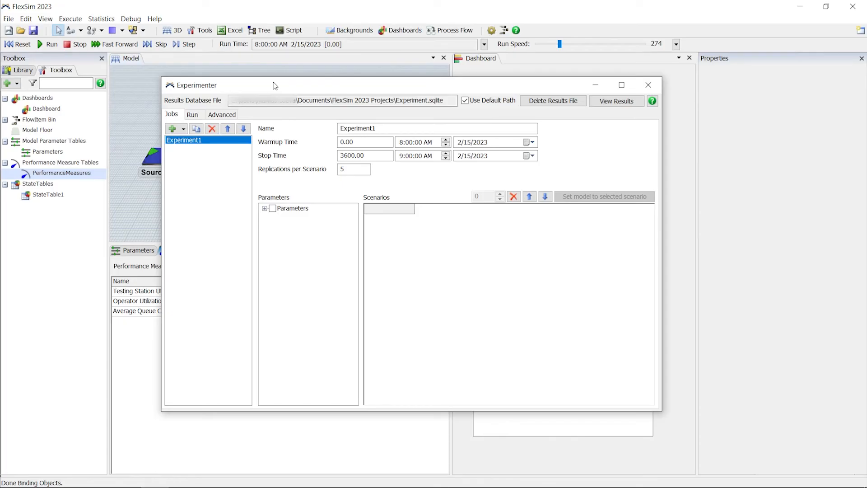
pyautogui.click(265, 209)
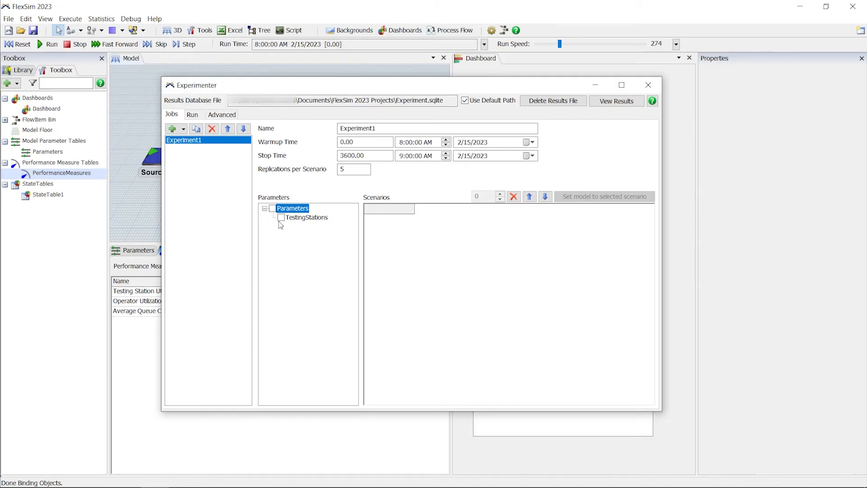
pyautogui.click(281, 217)
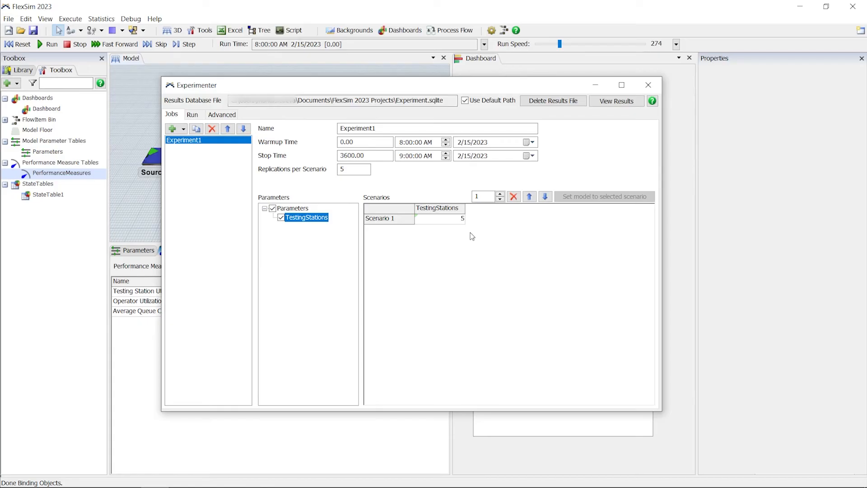
pyautogui.click(499, 194)
pyautogui.click(499, 194)
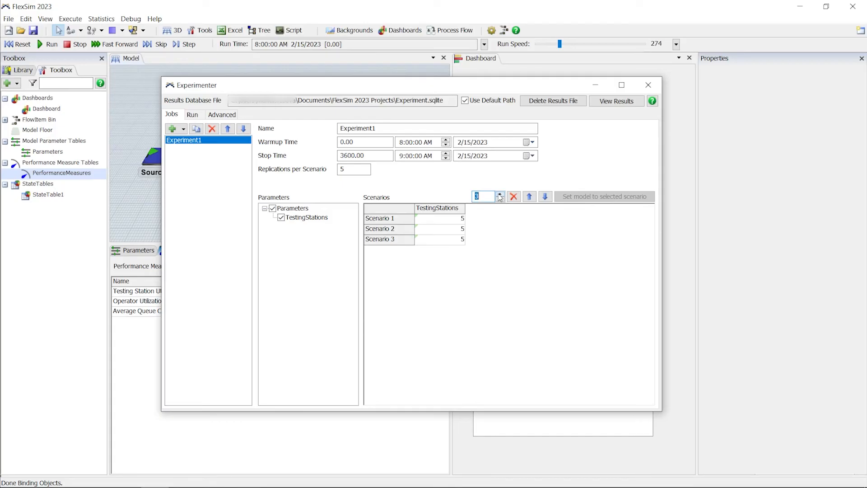
pyautogui.click(499, 195)
pyautogui.click(499, 194)
# - Set TestingStations to 1, 2, 3 and 4 for Scenarios 1 to 4 respectively
pyautogui.click(458, 218)
pyautogui.write('1')
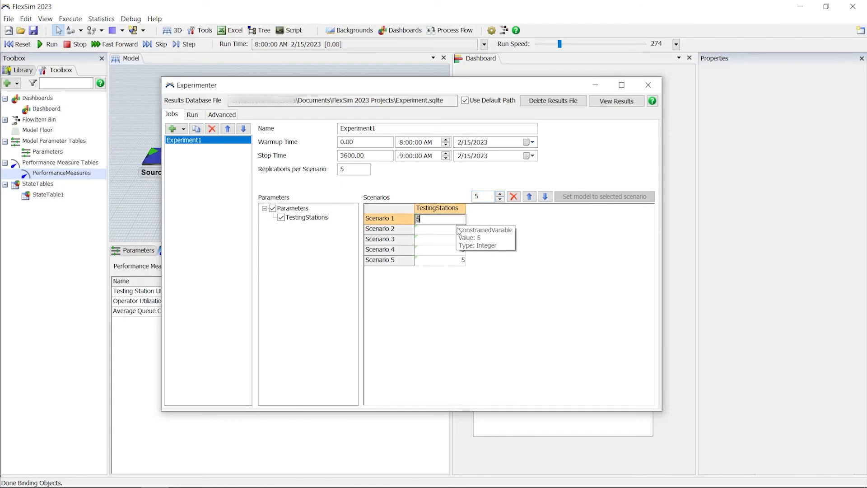
pyautogui.press('Return')
pyautogui.write('2')
pyautogui.press('Return')
pyautogui.write('3')
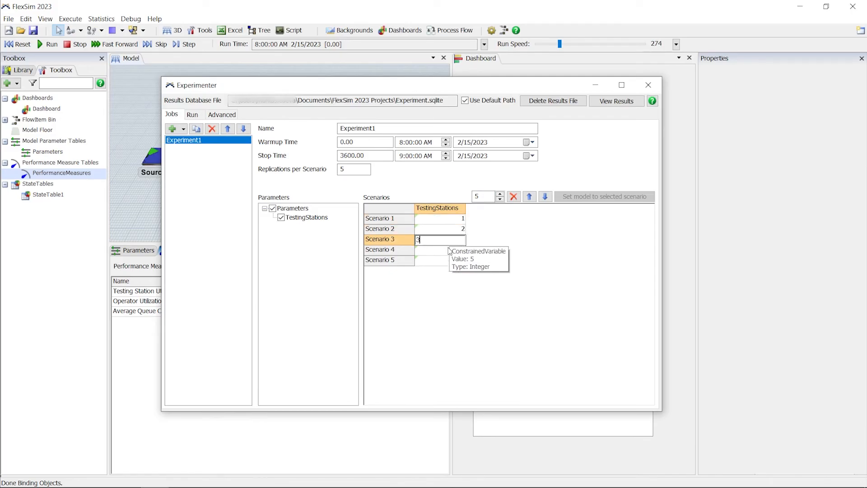
pyautogui.press('Return')
pyautogui.write('4')
pyautogui.click(502, 254)
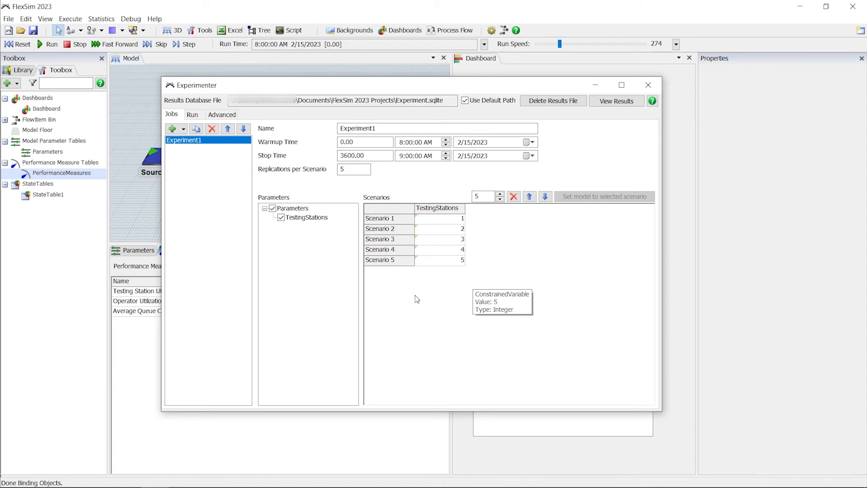
# - Set the replications per scenario to 25 and adjust the stop time of Experiment1
pyautogui.doubleClick(352, 170)
pyautogui.write('25')
pyautogui.click(397, 173)
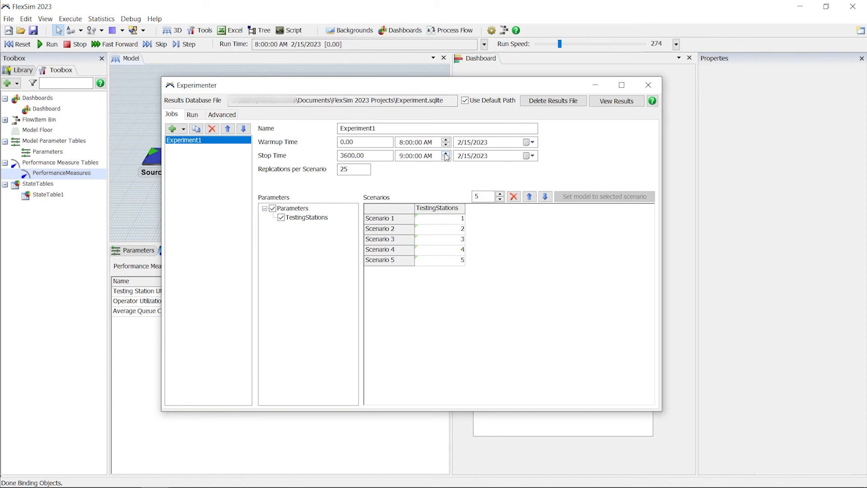
pyautogui.click(445, 153)
pyautogui.click(446, 153)
pyautogui.click(446, 154)
pyautogui.click(371, 155)
pyautogui.moveTo(369, 156); pyautogui.dragTo(335, 156)
pyautogui.click(404, 173)
# - Run all replications of Experiment1 and open the performance measure results
pyautogui.click(198, 116)
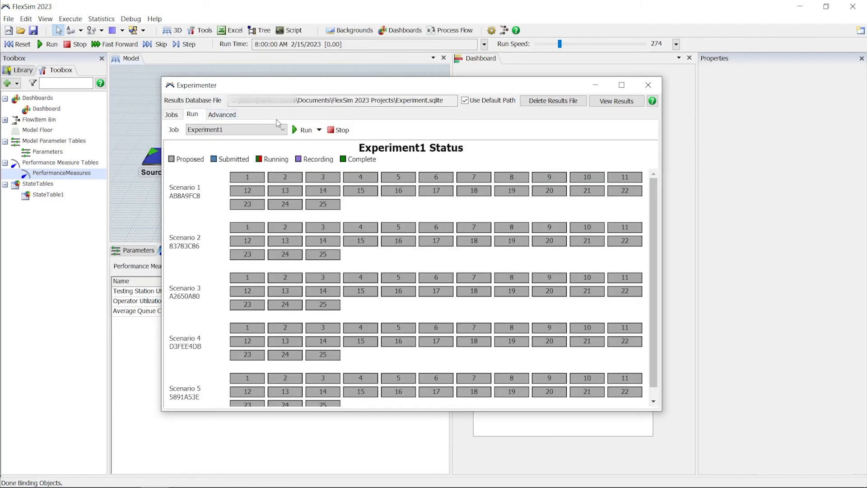
pyautogui.click(296, 130)
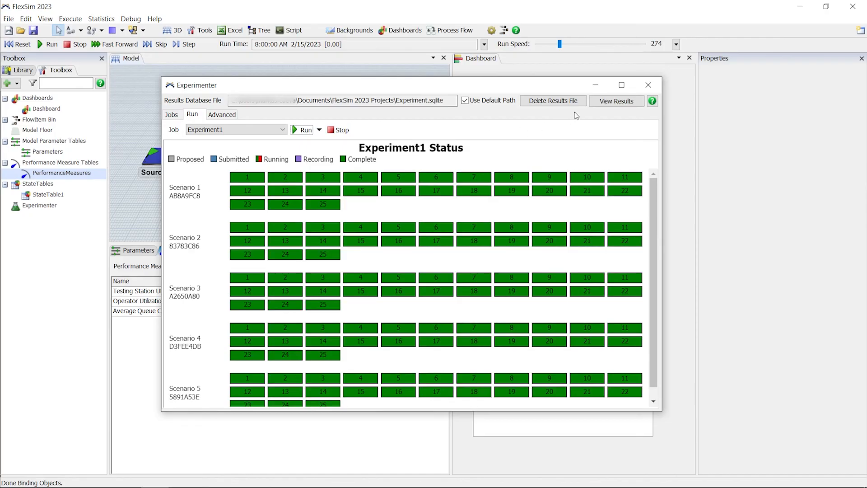
pyautogui.click(598, 103)
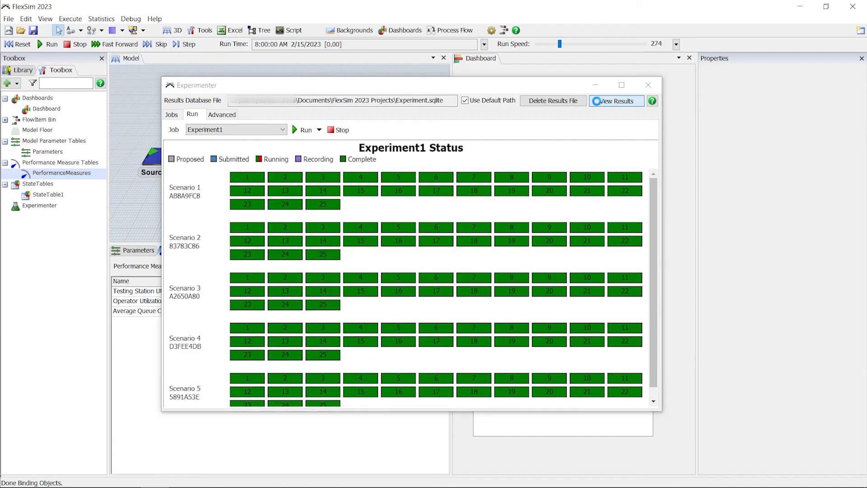
pyautogui.moveTo(604, 124); pyautogui.dragTo(338, 130)
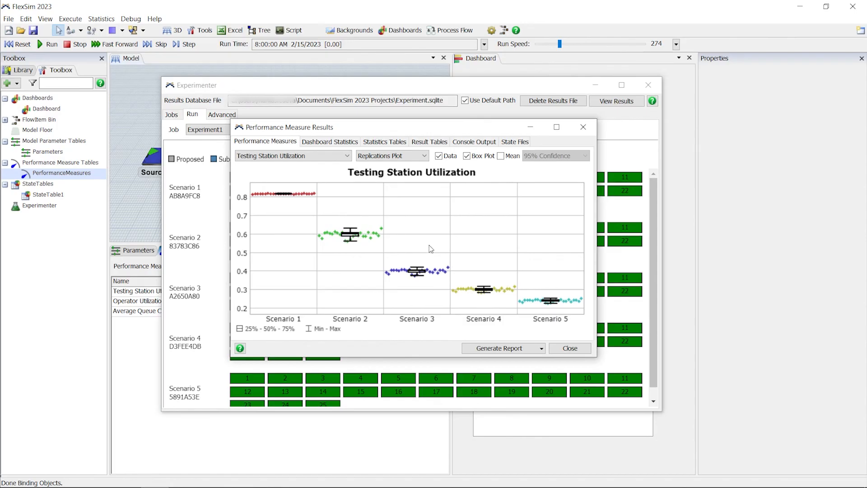
# - Compare the scenarios in the replications plots for Testing Station Utilization, Operator Utilization and Average Queue Content
pyautogui.moveTo(304, 198)
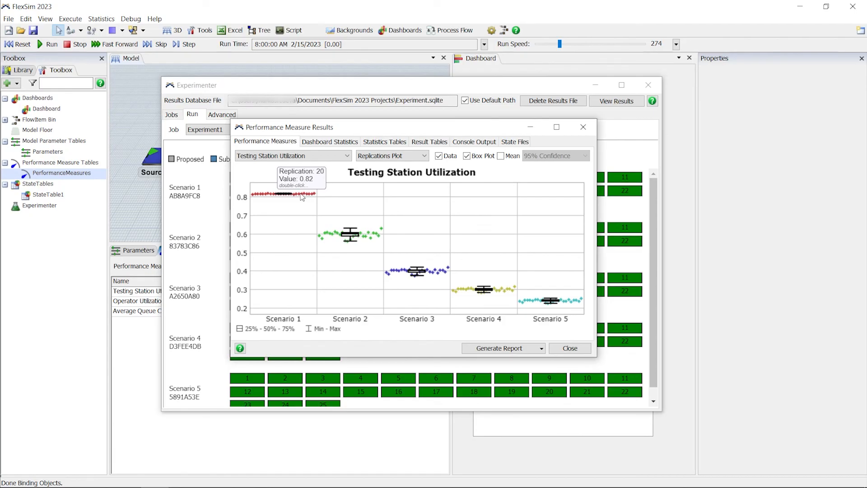
pyautogui.moveTo(268, 198)
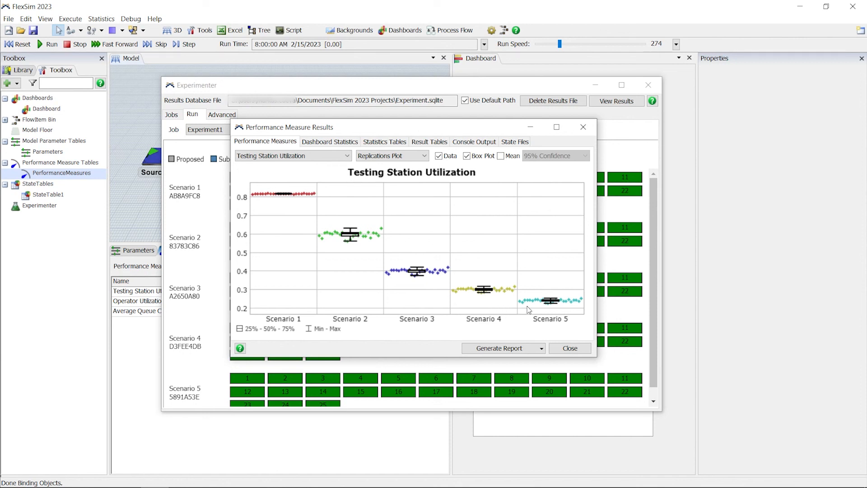
pyautogui.click(328, 158)
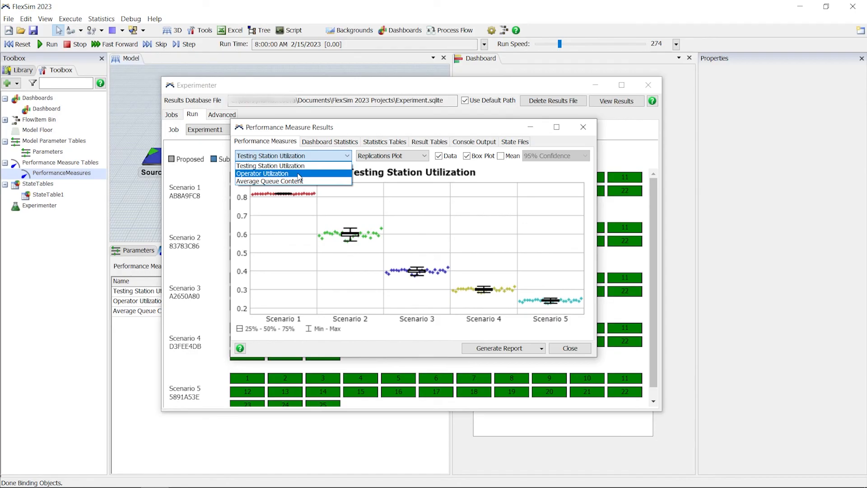
pyautogui.click(299, 176)
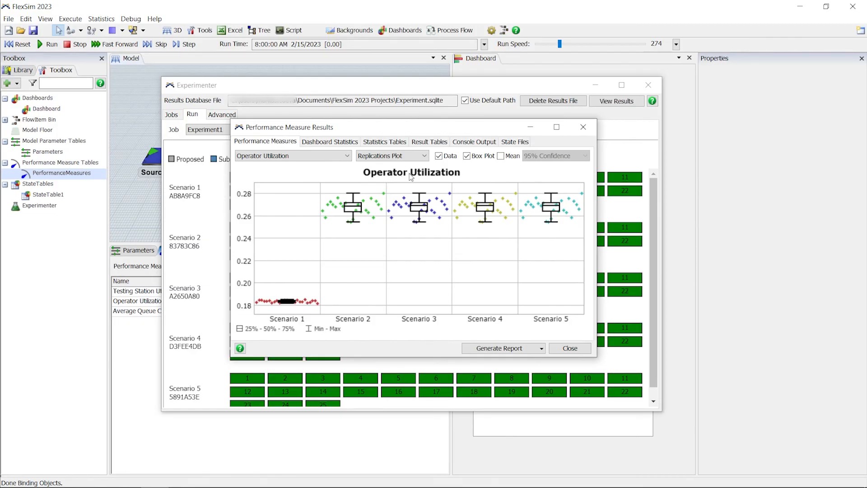
pyautogui.click(343, 156)
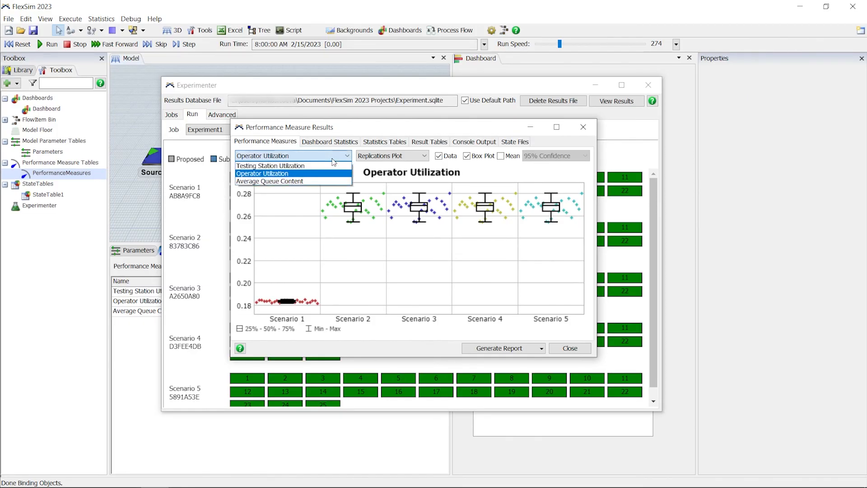
pyautogui.click(328, 181)
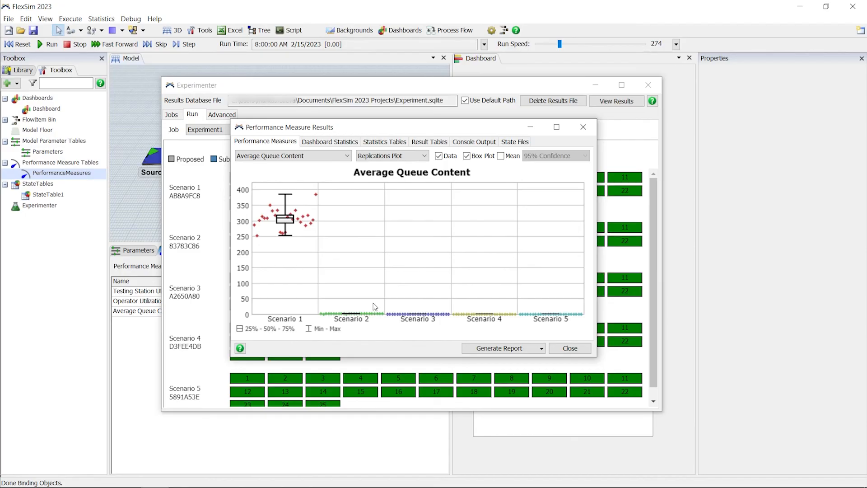
# - Examine the Average Queue Content scenario comparison based on Scenario 1 and check the available report types, including Performance Measure Report
pyautogui.click(399, 156)
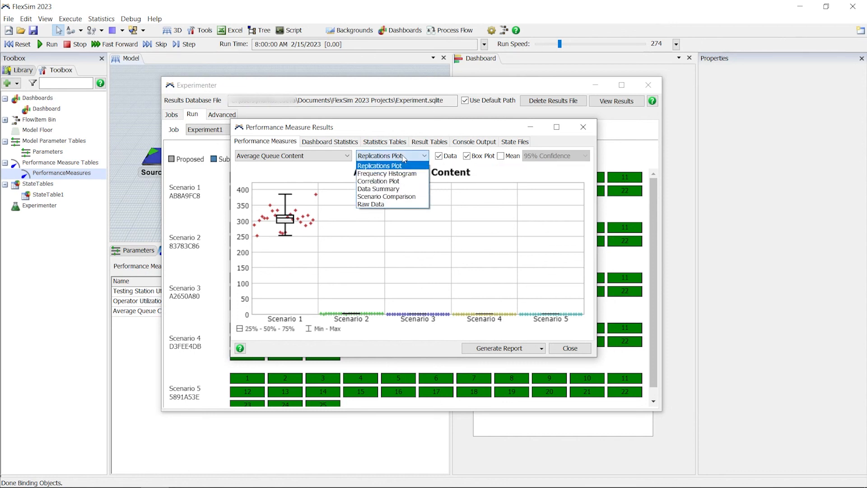
pyautogui.click(399, 196)
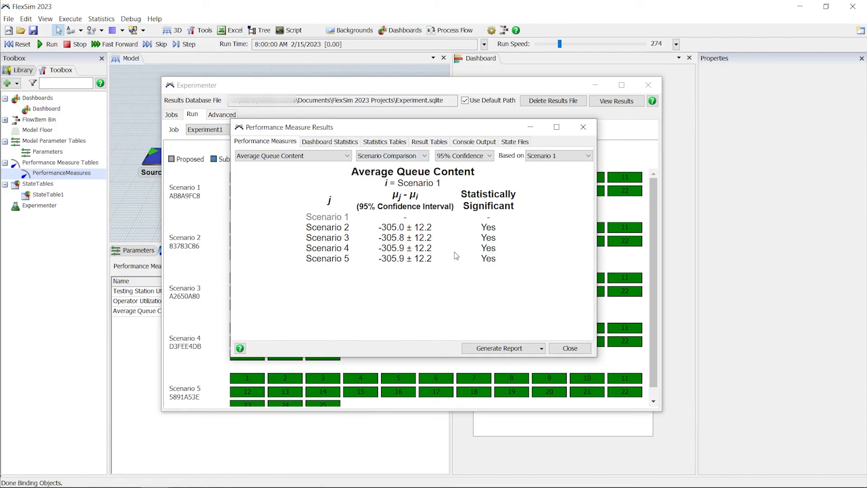
pyautogui.click(541, 348)
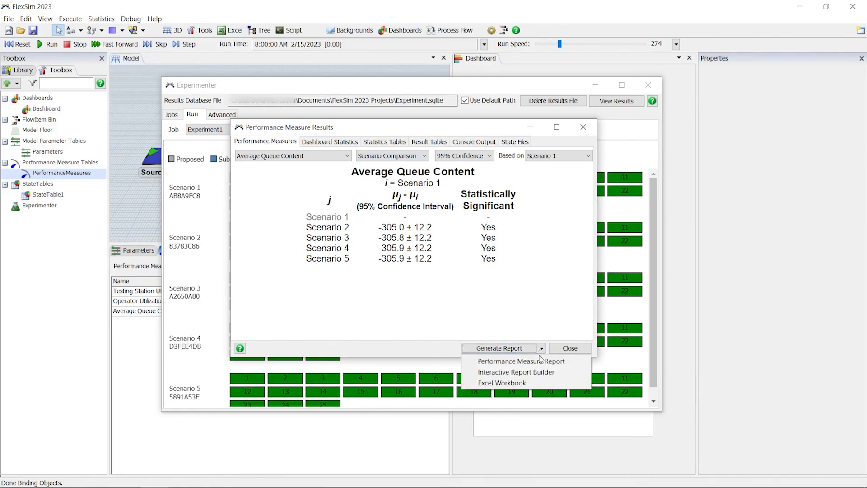
pyautogui.click(541, 361)
pyautogui.click(737, 180)
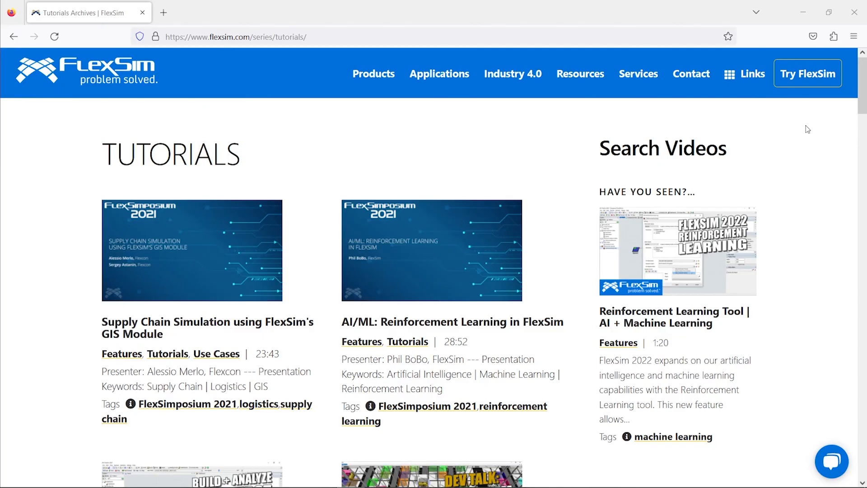
# - Browse the video tutorials on the FlexSim website and read the Reinforcement Learning tool page in the documentation
pyautogui.scroll(-10, 807, 130)
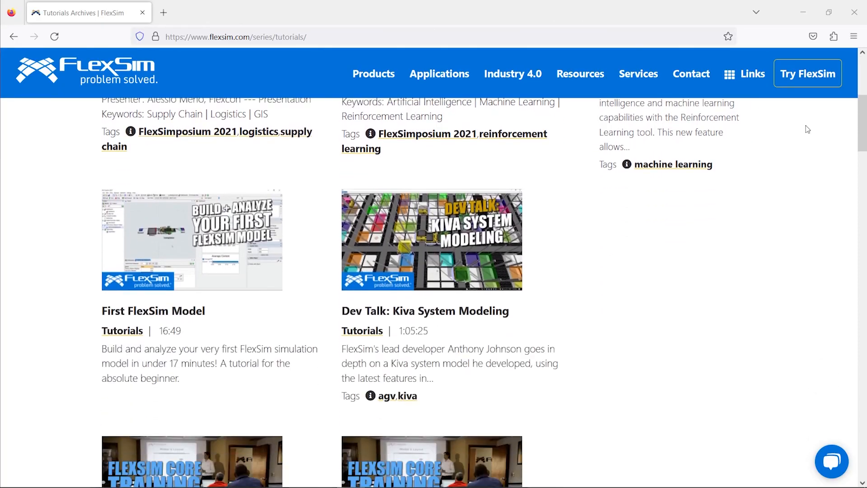
pyautogui.scroll(-10, 807, 129)
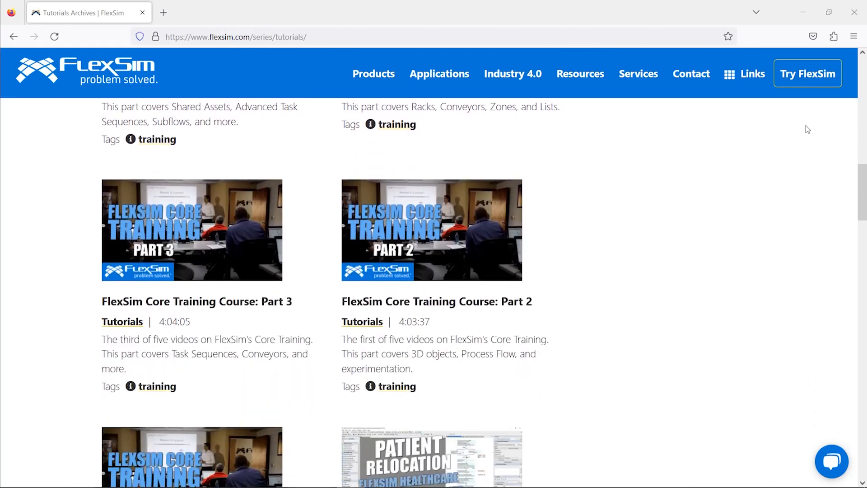
pyautogui.scroll(-7, 807, 129)
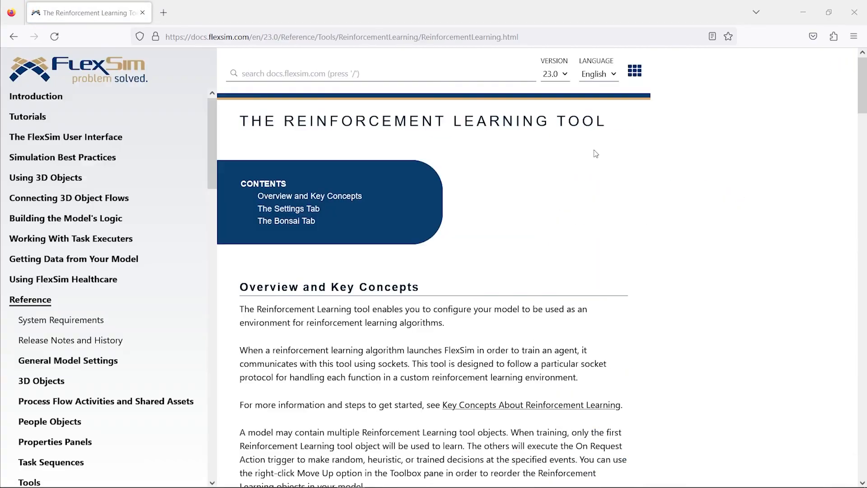
pyautogui.scroll(-10, 596, 154)
pyautogui.scroll(1, 596, 154)
pyautogui.scroll(-1, 595, 153)
pyautogui.scroll(-7, 596, 154)
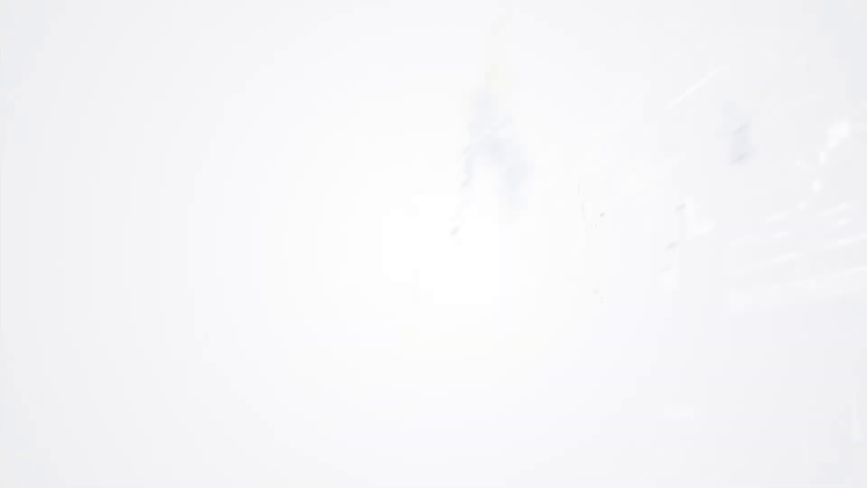